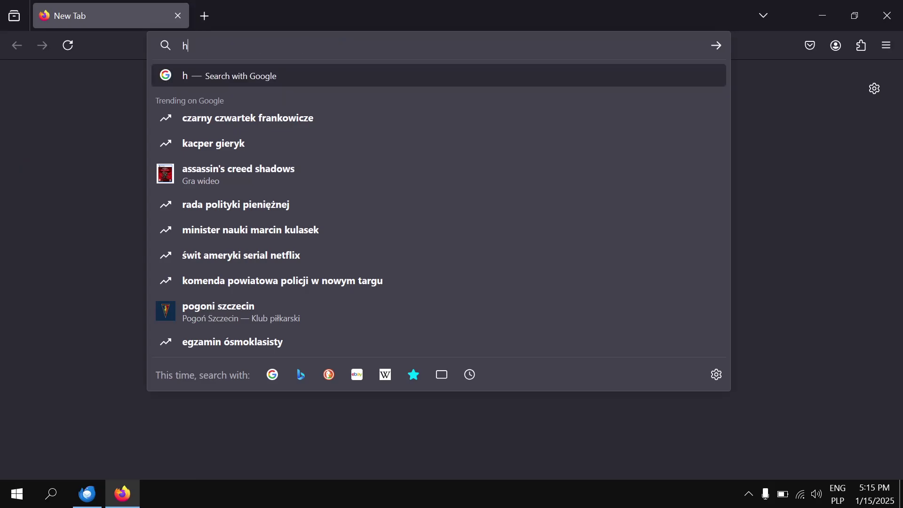
# Load the host2play.gratis website in Firefox.
pyautogui.write('ratis')
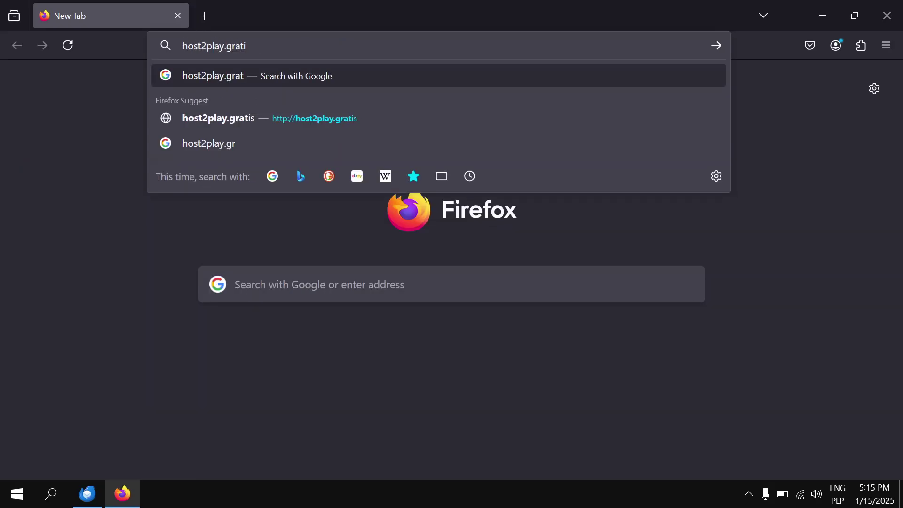
pyautogui.press('Return')
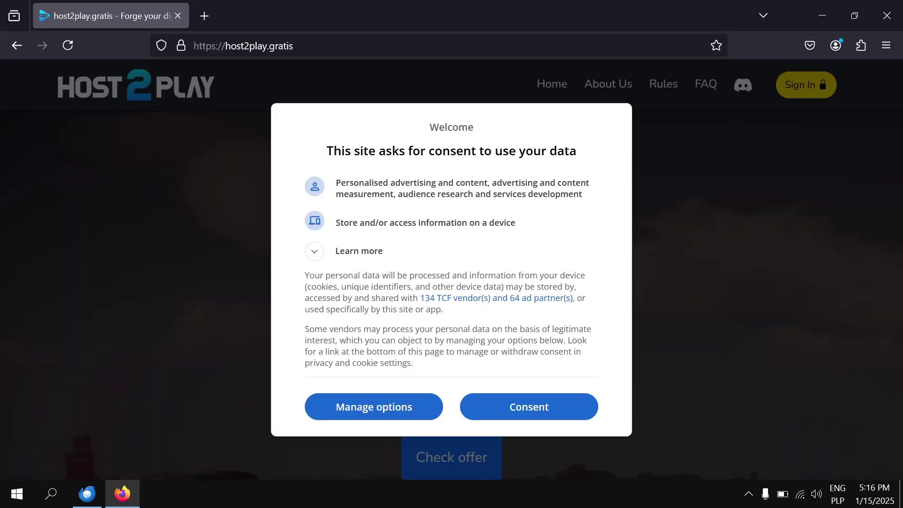
# Accept the data consent, go to the Register form and enter the account e-mail address.
pyautogui.click(492, 407)
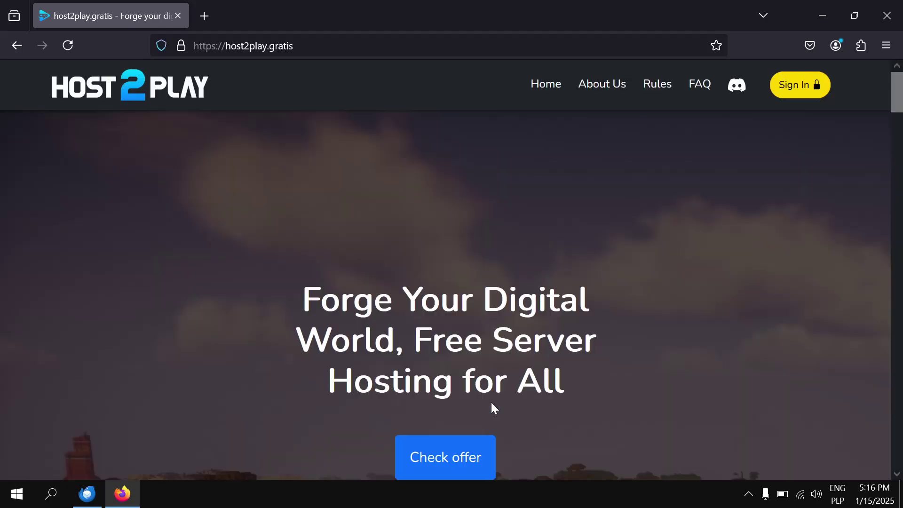
pyautogui.click(801, 85)
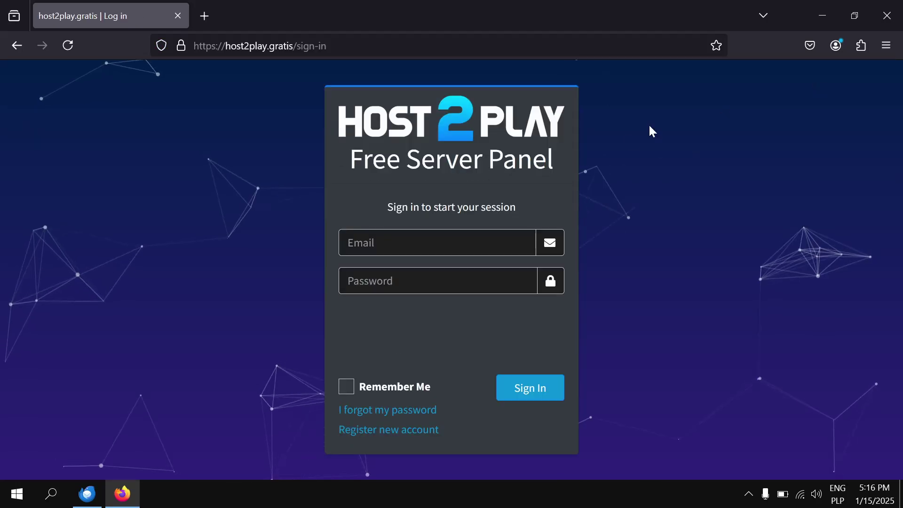
pyautogui.click(404, 433)
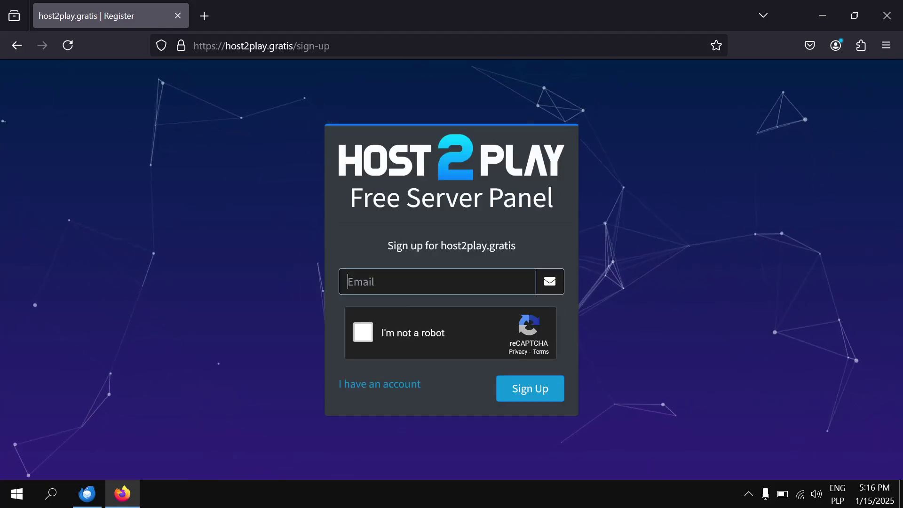
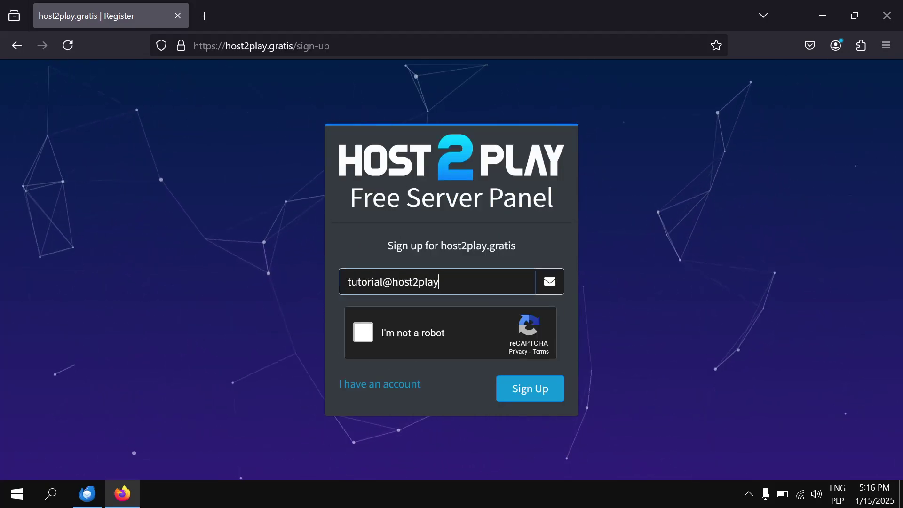
# Solve the reCAPTCHA mountain-picture challenge and submit the registration form.
pyautogui.click(385, 334)
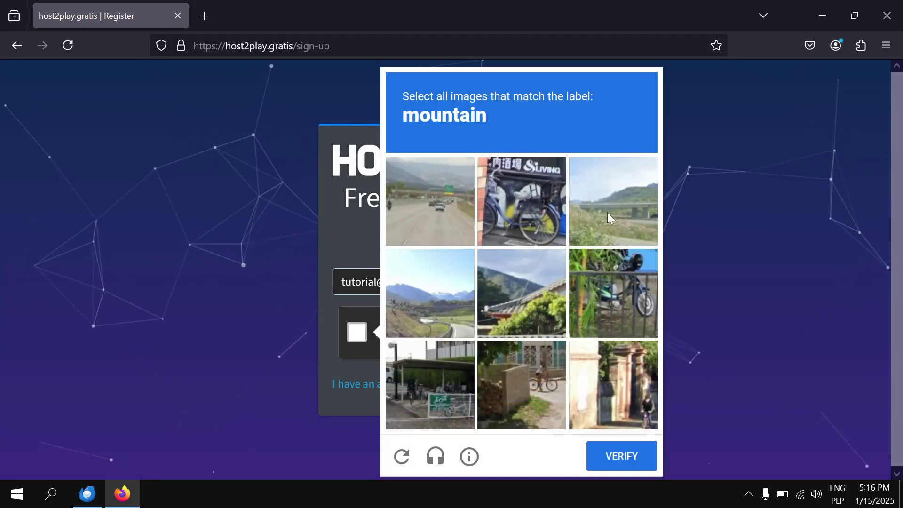
pyautogui.click(608, 213)
pyautogui.click(444, 202)
pyautogui.click(435, 284)
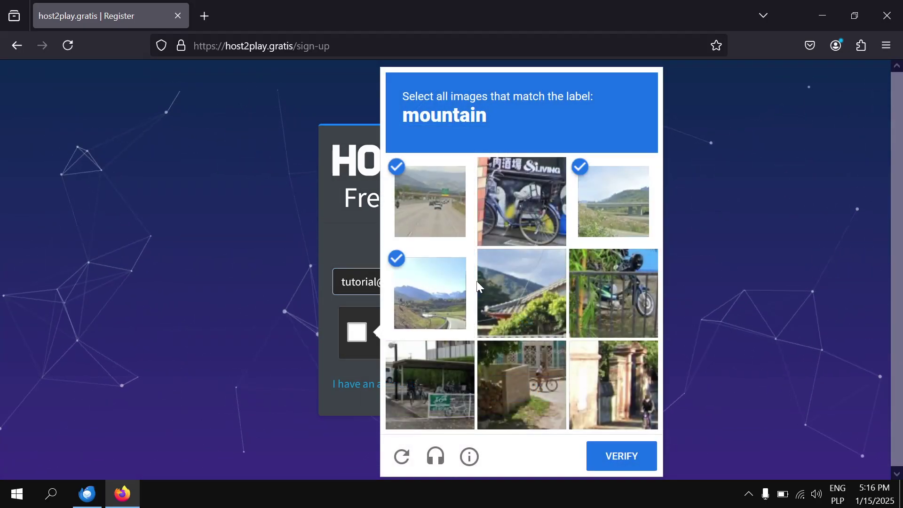
pyautogui.click(516, 290)
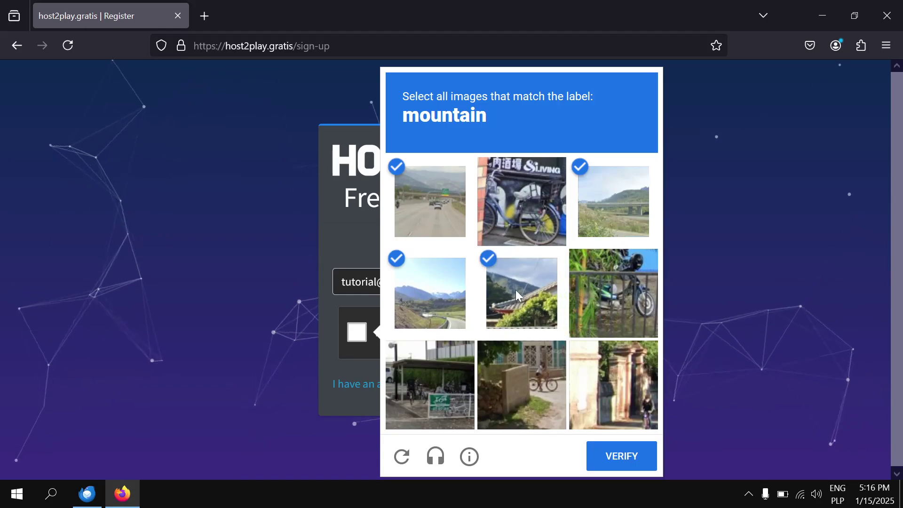
pyautogui.click(621, 456)
pyautogui.click(525, 390)
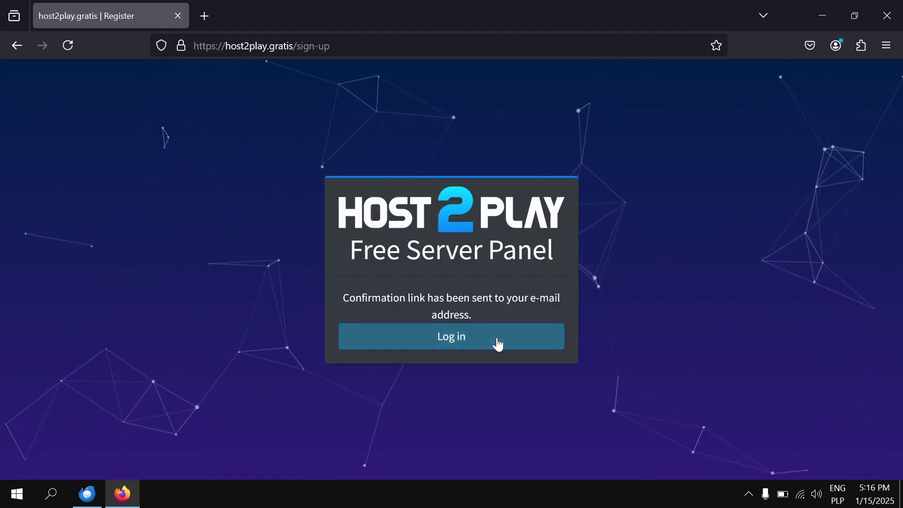
# Open the Account Created e-mail in Thunderbird and scroll to its setup link.
pyautogui.click(499, 343)
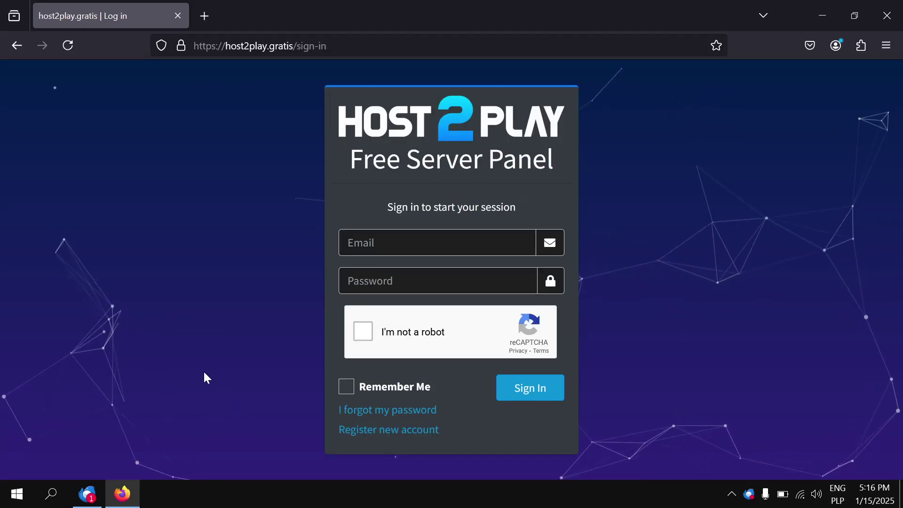
pyautogui.click(87, 494)
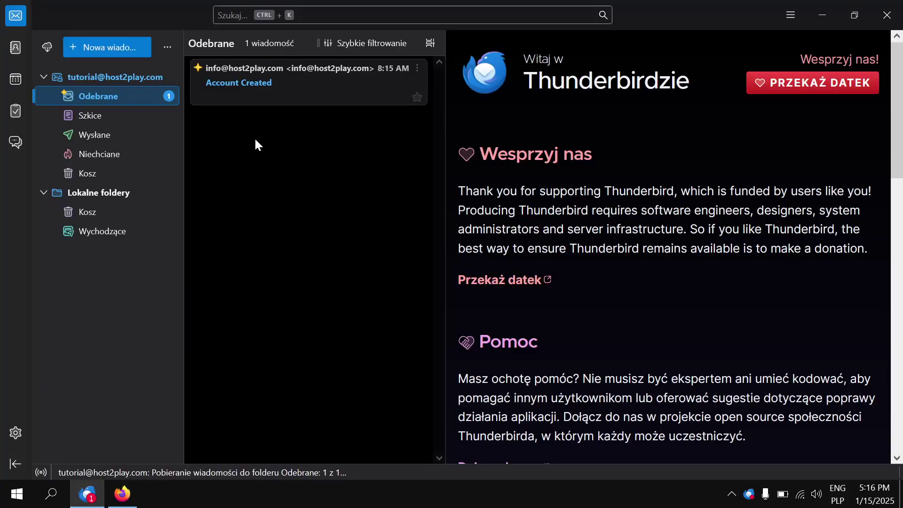
pyautogui.click(281, 83)
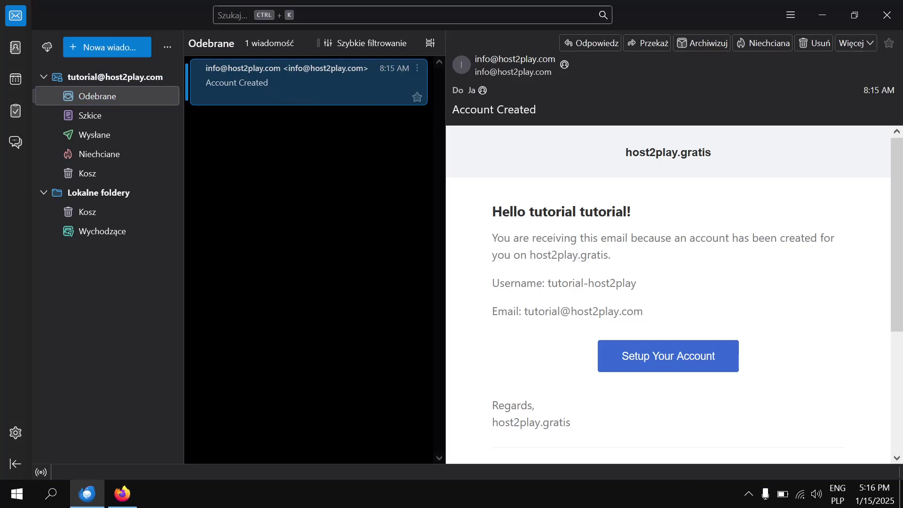
pyautogui.scroll(-3, 633, 264)
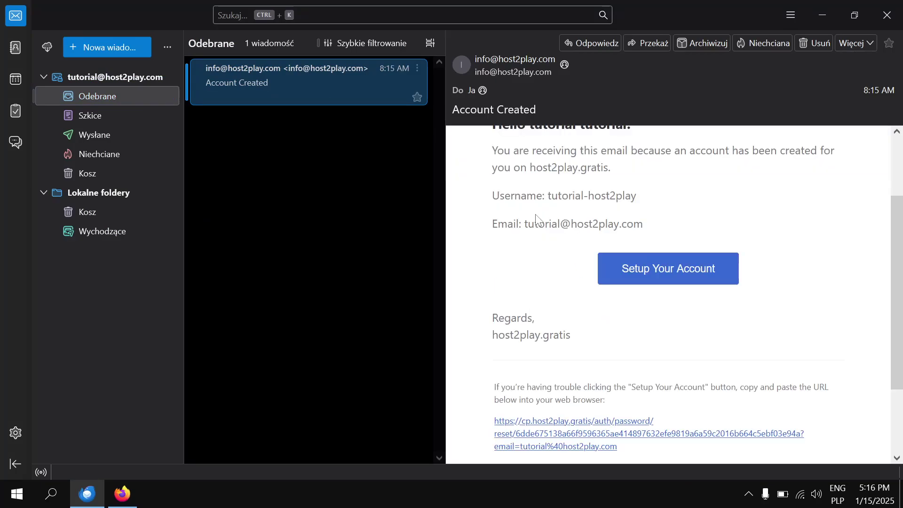
# Set the account password through the e-mail's setup link, declining browser password saving.
pyautogui.click(638, 271)
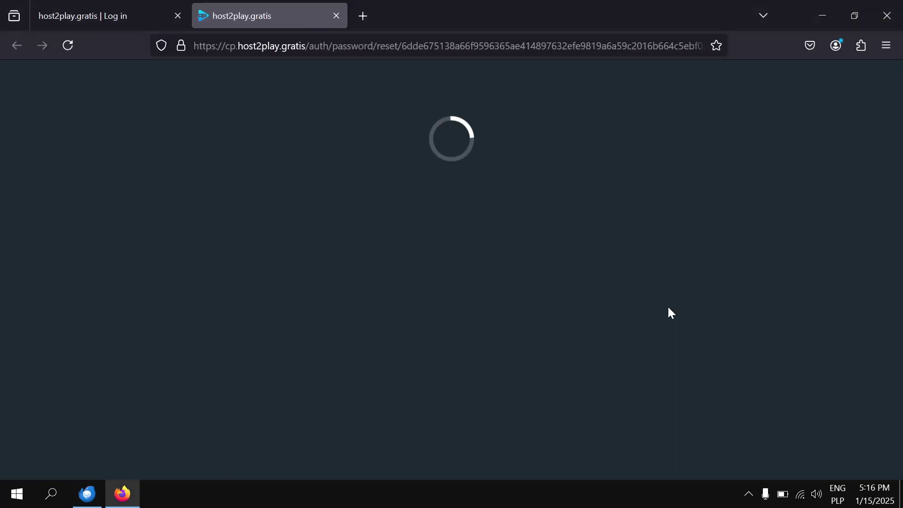
pyautogui.scroll(-3, 551, 278)
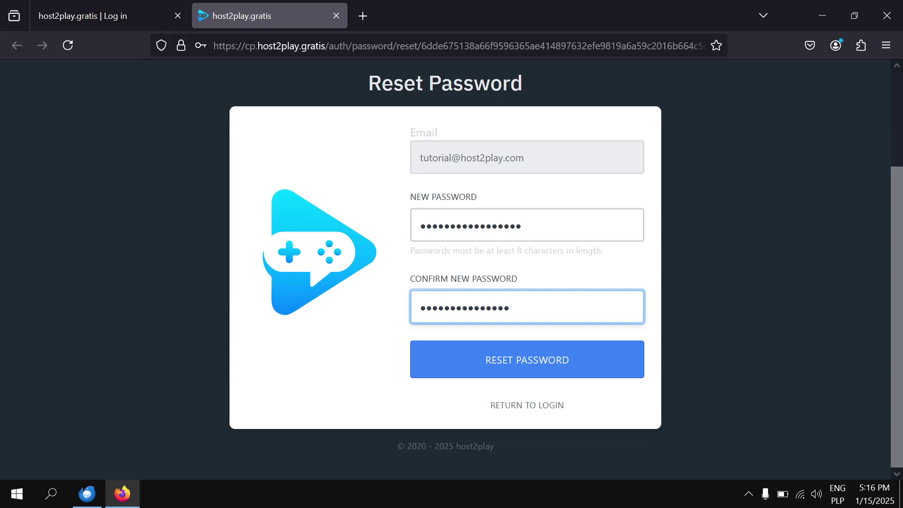
pyautogui.click(481, 374)
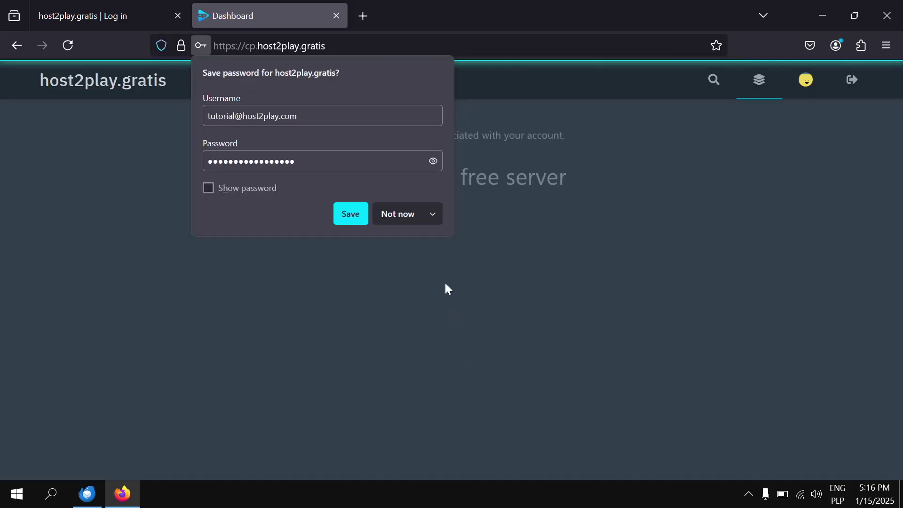
pyautogui.click(401, 212)
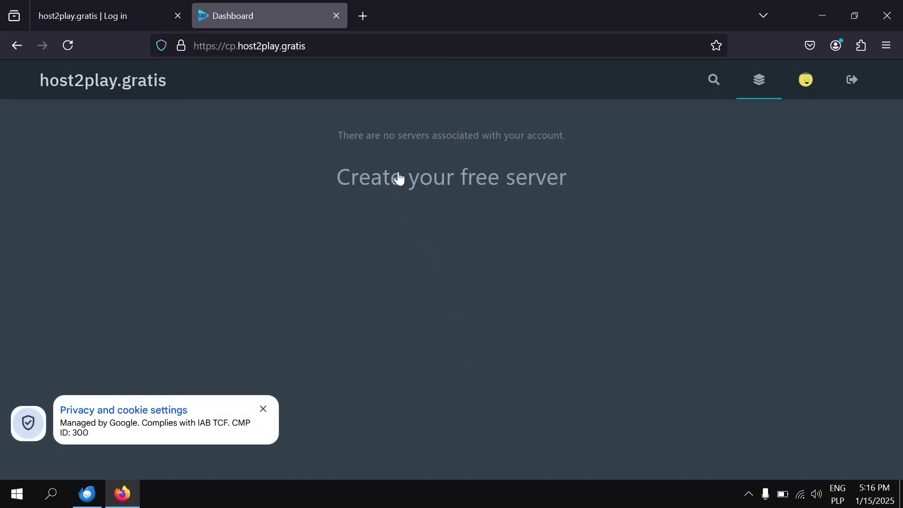
# Close the extra tabs, leaving only the Free Server Panel sign-in page.
pyautogui.click(451, 192)
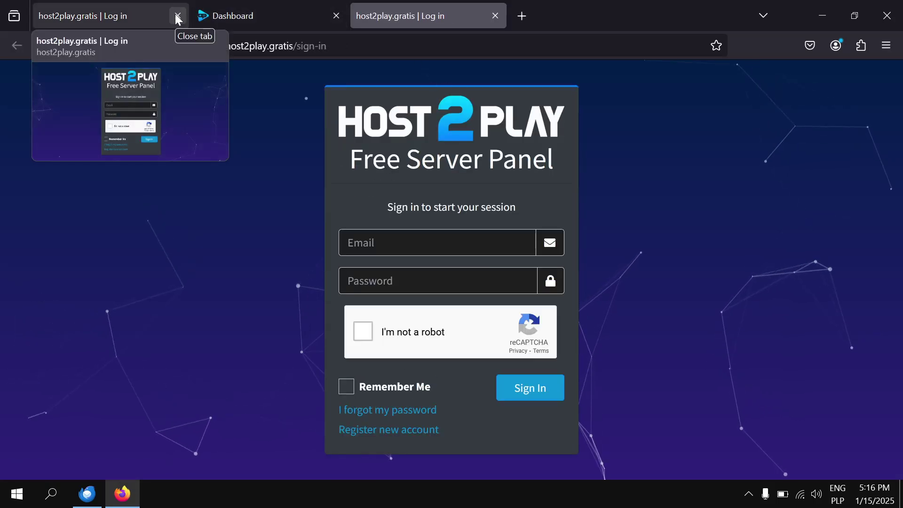
pyautogui.click(177, 16)
pyautogui.click(177, 16)
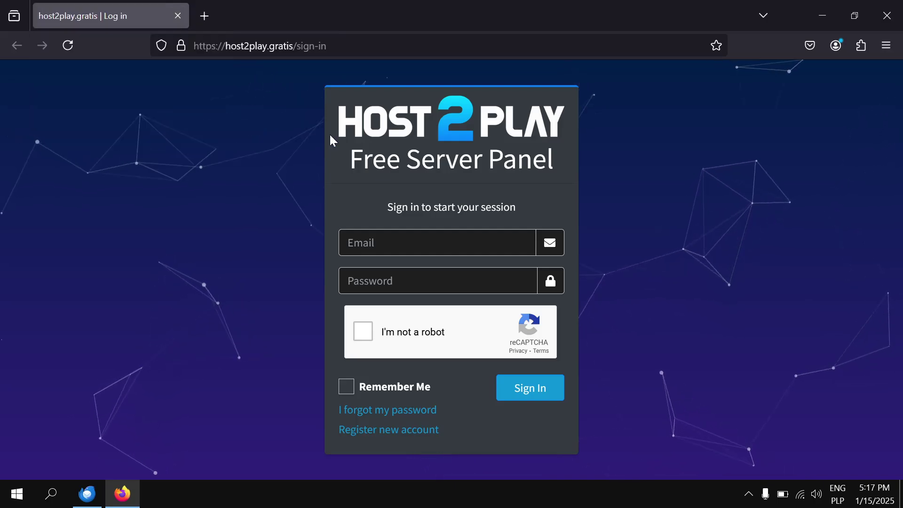
# Sign in with the account e-mail and password after the reCAPTCHA, declining to save the password.
pyautogui.click(376, 243)
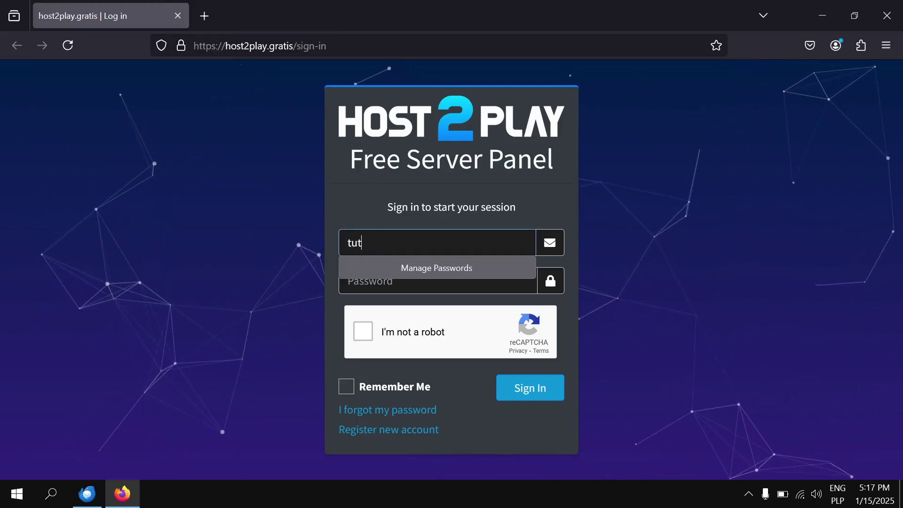
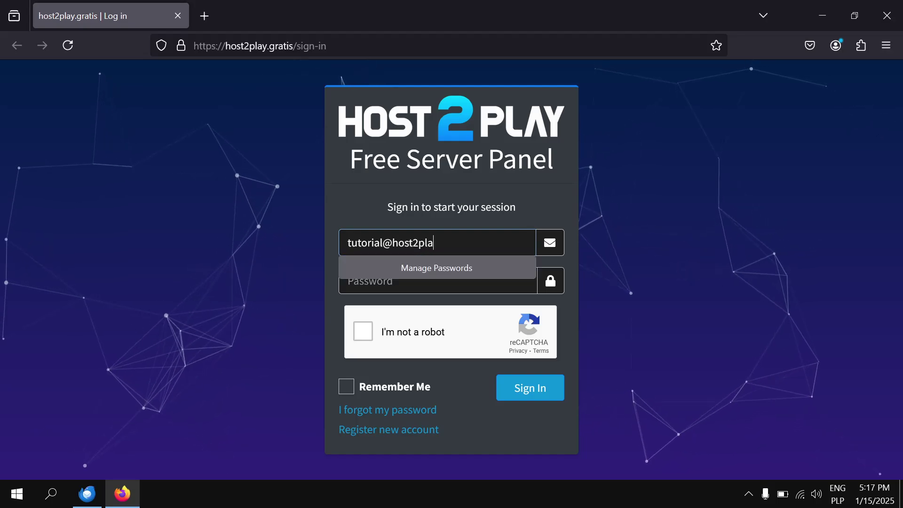
pyautogui.press('Tab')
pyautogui.write('t')
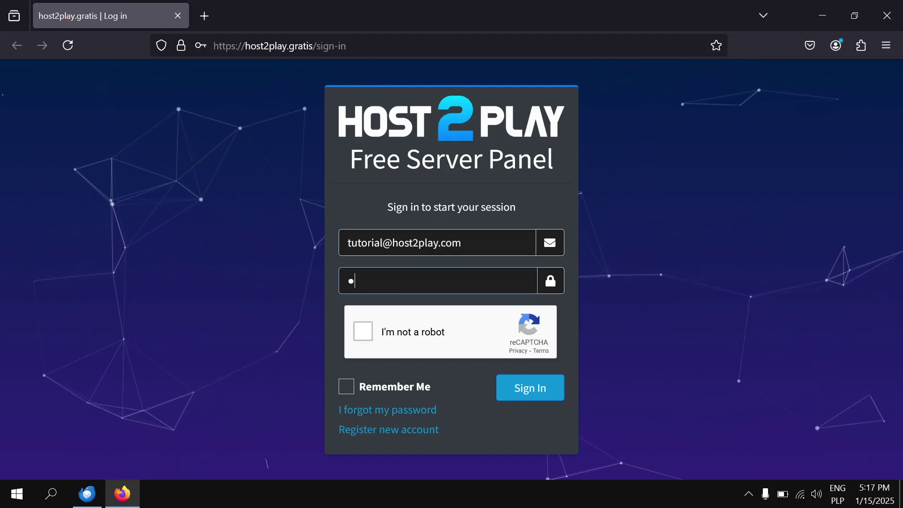
pyautogui.write('utorial1234')
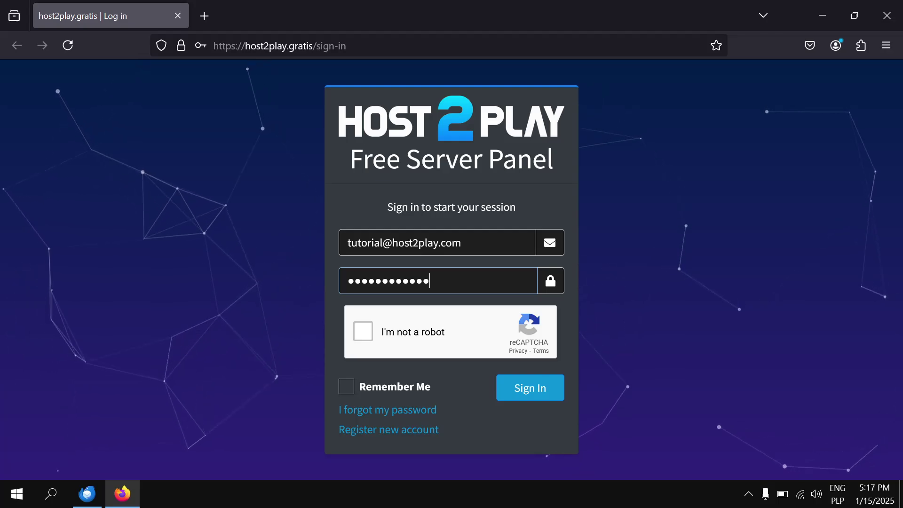
pyautogui.write('56789')
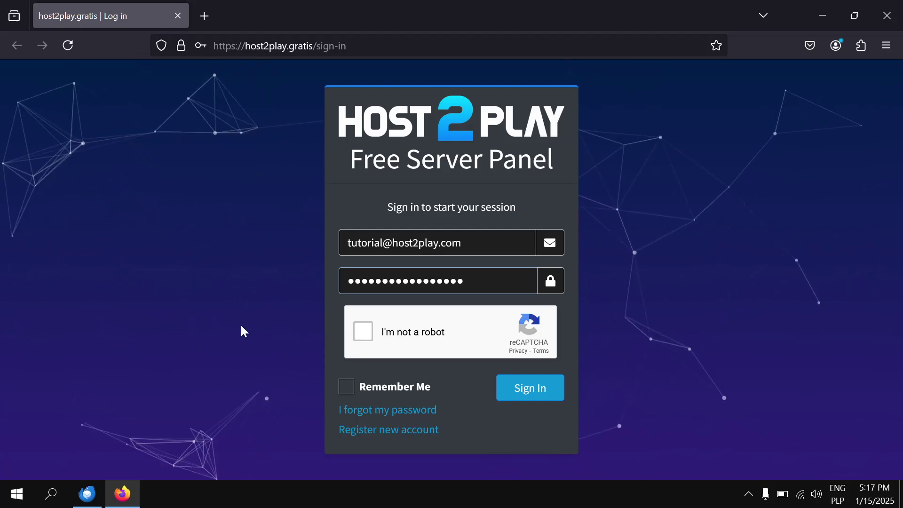
pyautogui.click(362, 331)
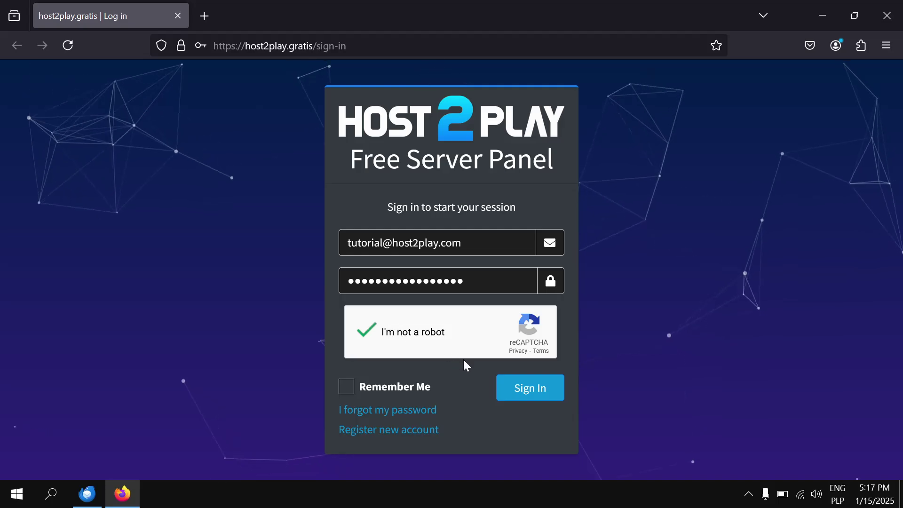
pyautogui.click(526, 393)
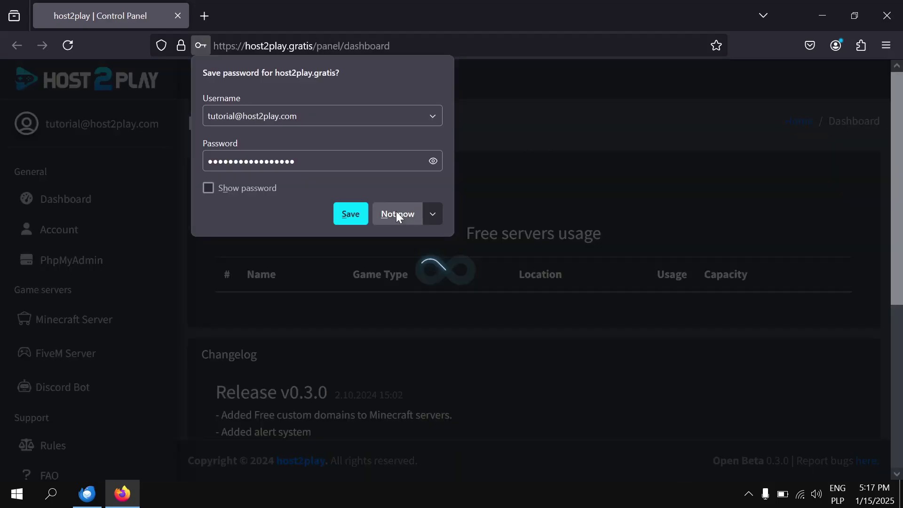
pyautogui.click(396, 211)
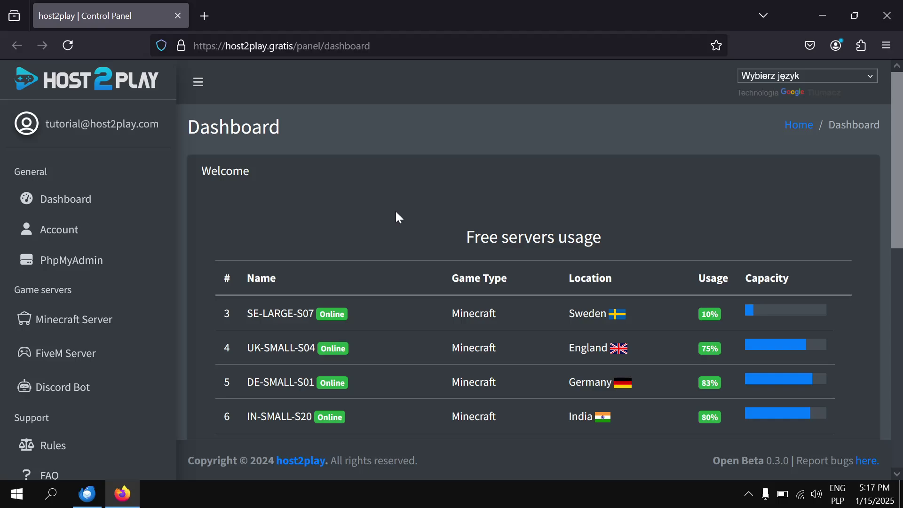
# Create a FiveM server on the SE-MEDIUM-S08 Sweden node, dismissing the ad overlay.
pyautogui.scroll(-3, 397, 217)
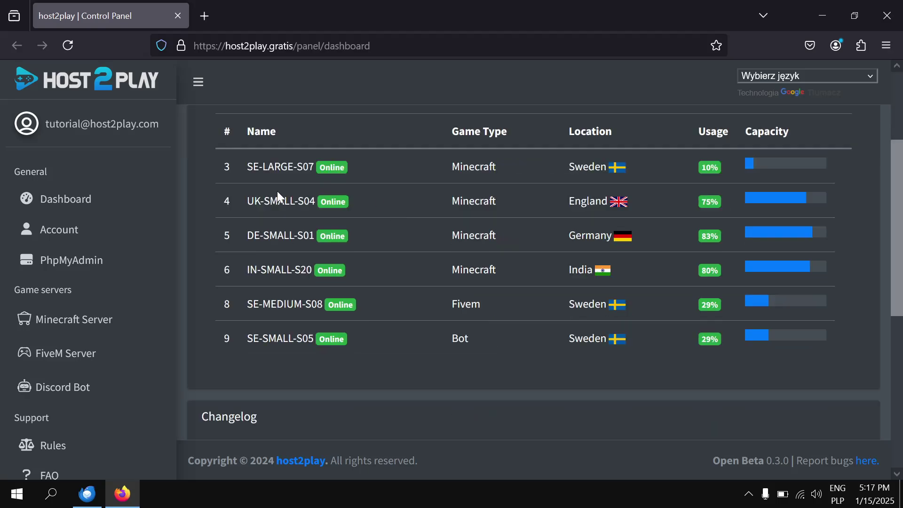
pyautogui.click(56, 356)
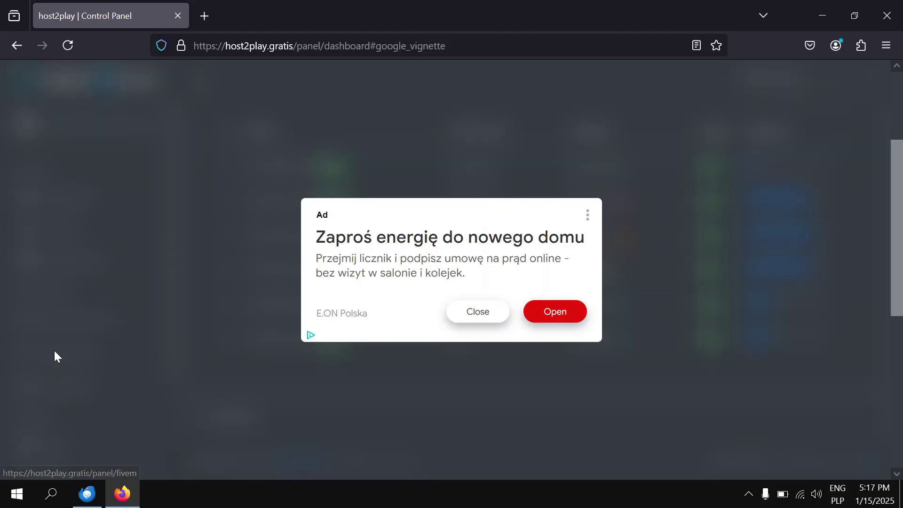
pyautogui.click(477, 312)
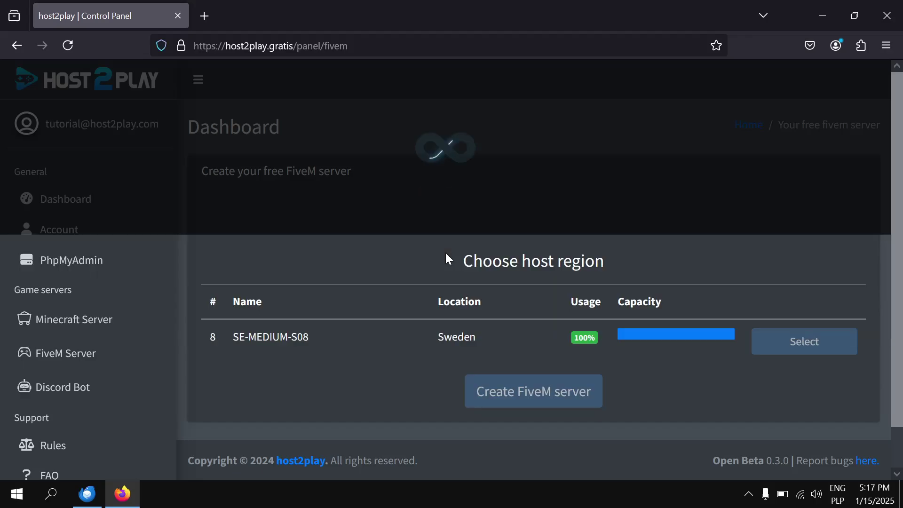
pyautogui.scroll(-1, 448, 258)
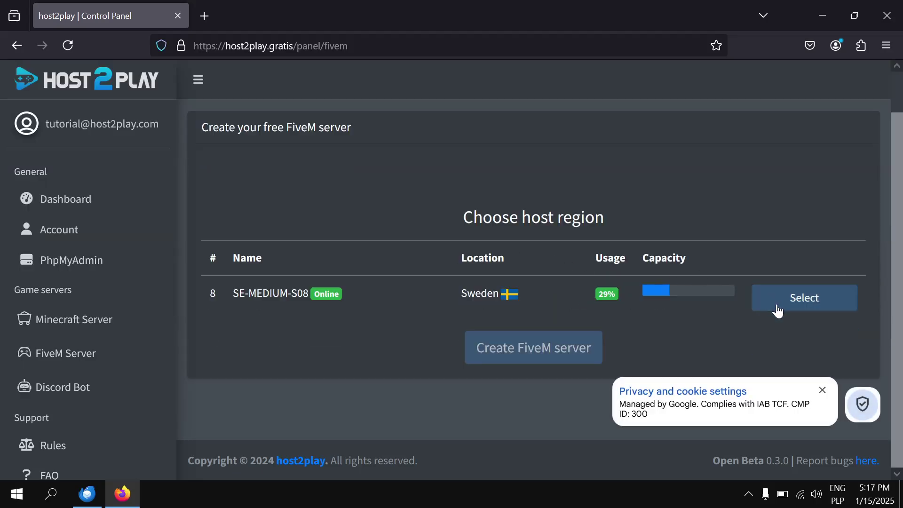
pyautogui.click(812, 301)
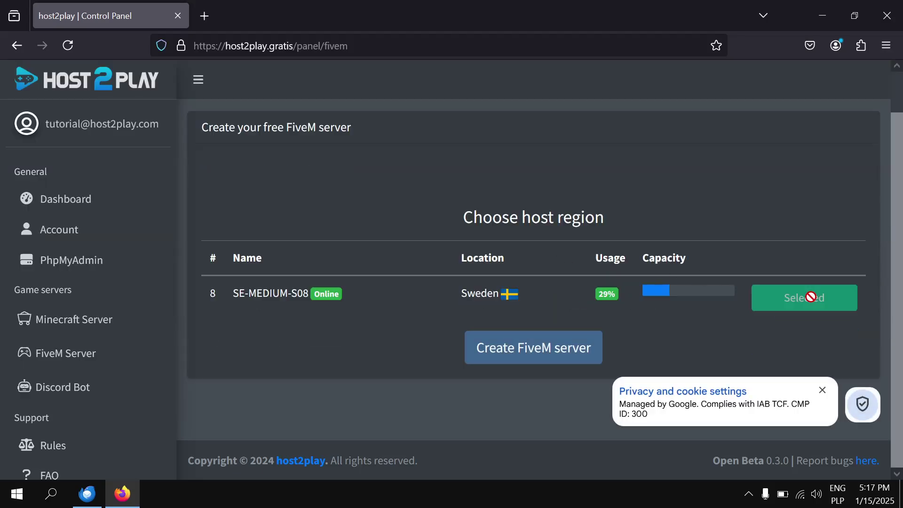
pyautogui.click(524, 354)
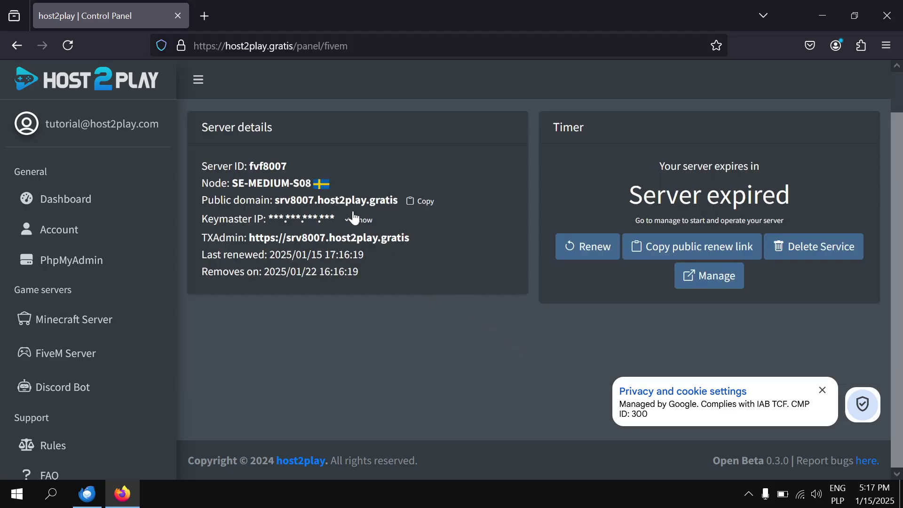
# Open the new server's management panel and reload once installation has finished.
pyautogui.click(720, 276)
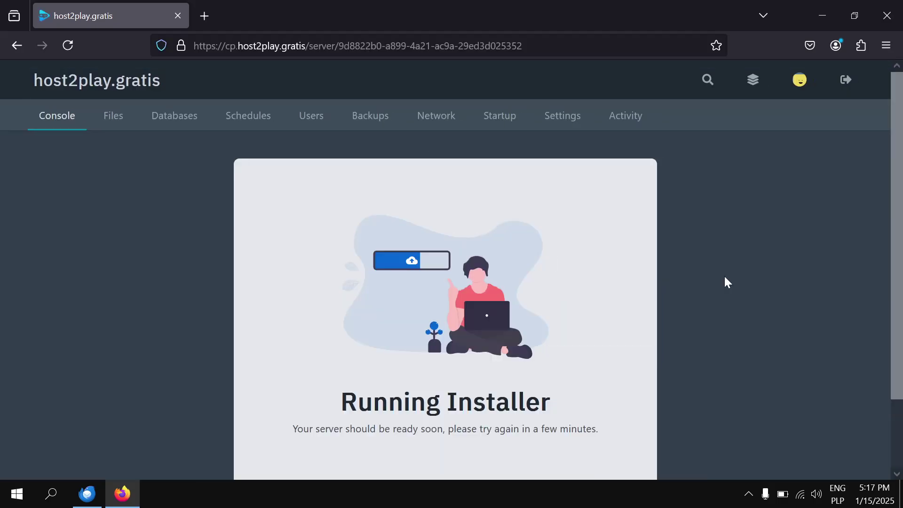
pyautogui.scroll(-2, 588, 272)
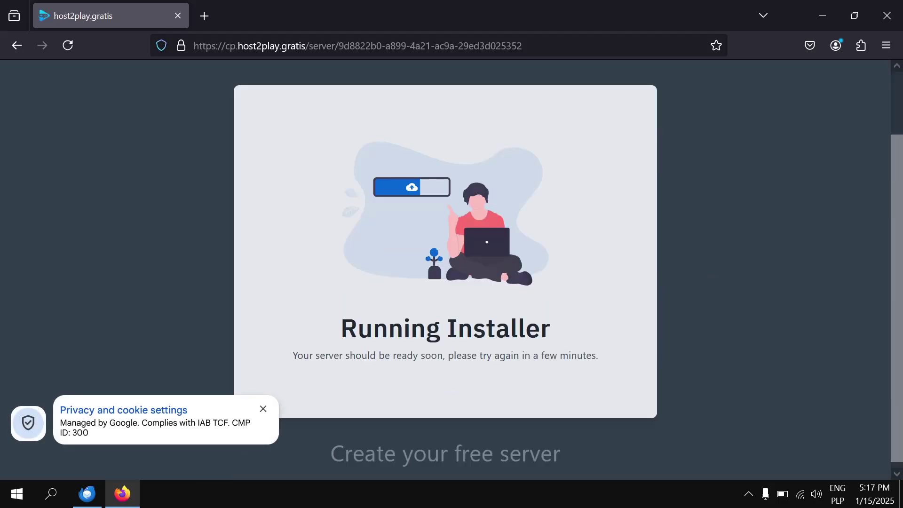
pyautogui.click(263, 409)
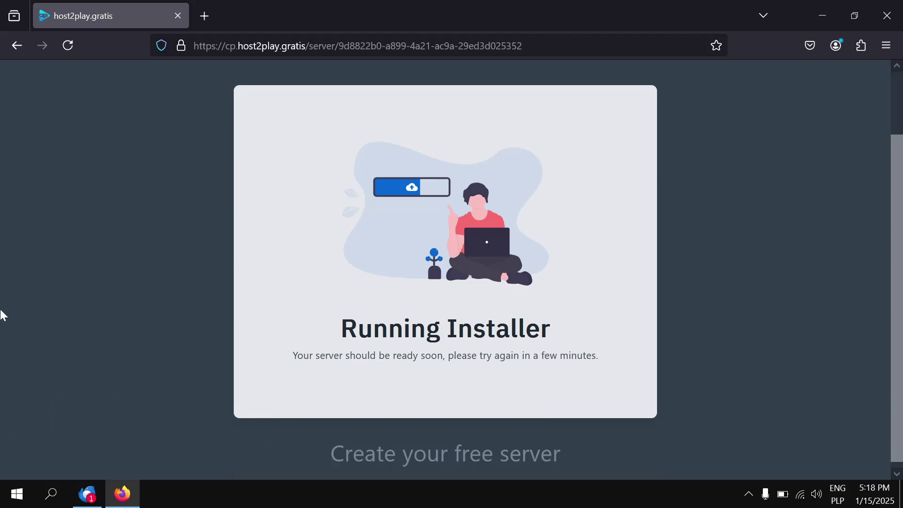
pyautogui.click(67, 52)
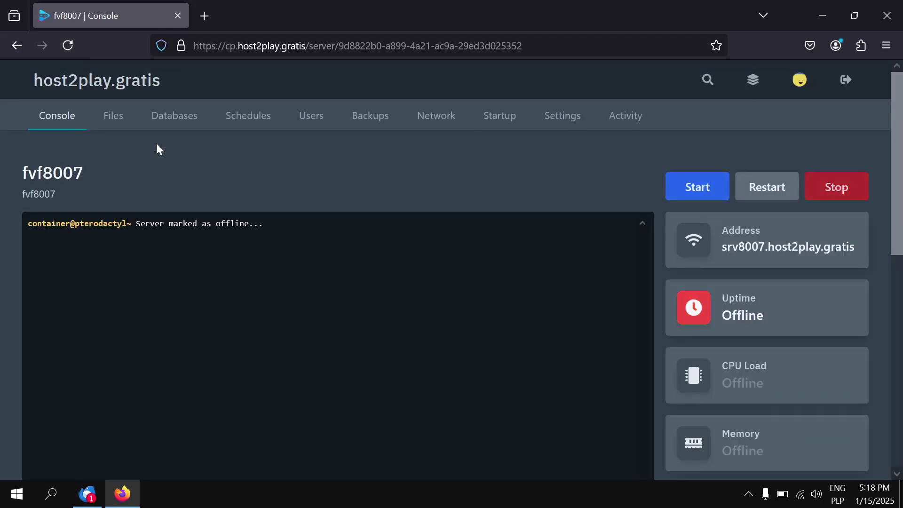
# Go to the server's Settings and then its Startup variables page.
pyautogui.scroll(-2, 156, 142)
pyautogui.scroll(-4, 175, 97)
pyautogui.scroll(4, 176, 100)
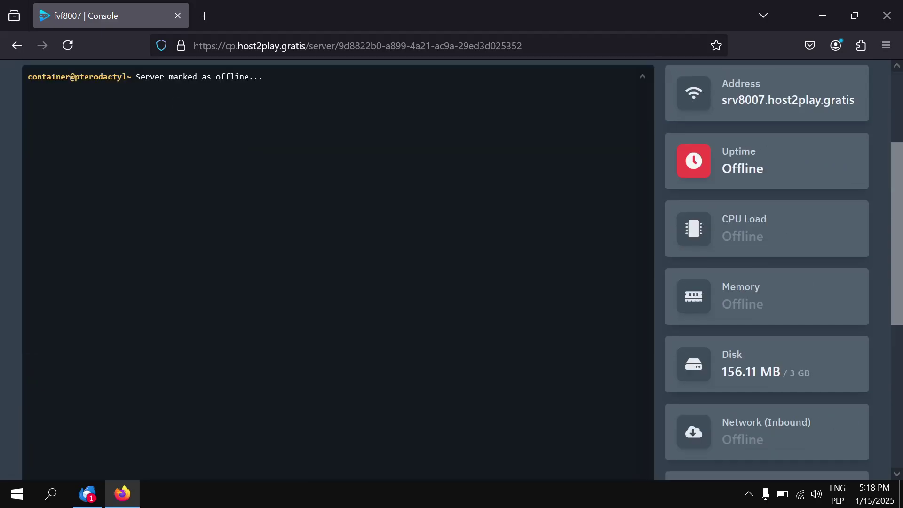
pyautogui.scroll(2, 177, 108)
pyautogui.click(560, 124)
pyautogui.scroll(-2, 560, 129)
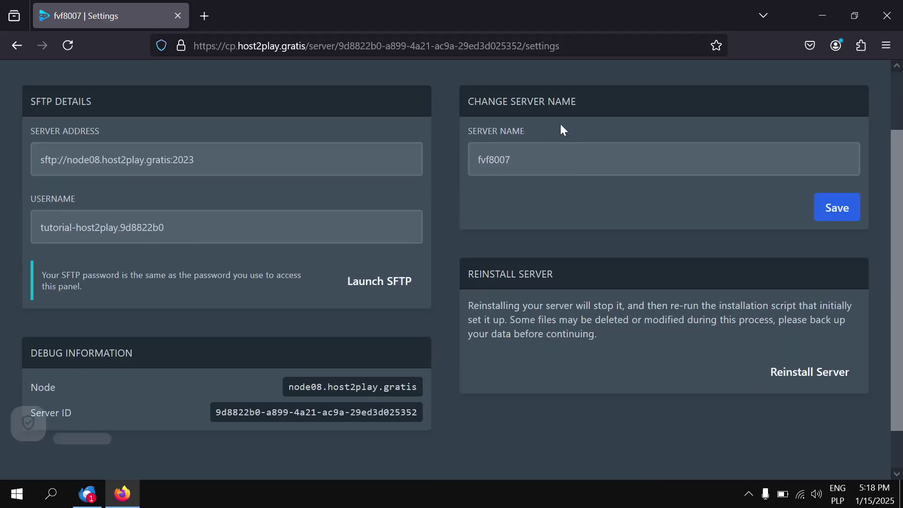
pyautogui.scroll(2, 536, 127)
pyautogui.click(500, 118)
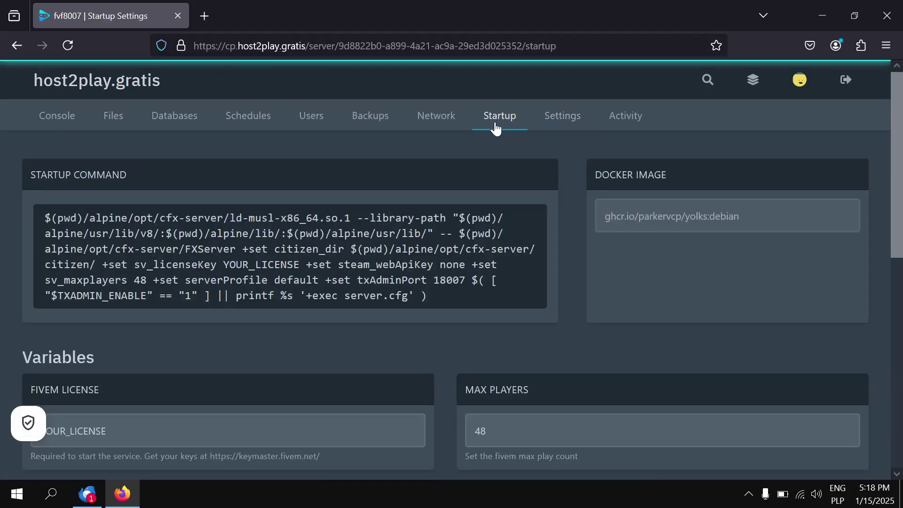
# Select the YOUR_LICENSE placeholder and open keymaster.fivem.net in a new tab.
pyautogui.scroll(-2, 500, 121)
pyautogui.scroll(-4, 379, 221)
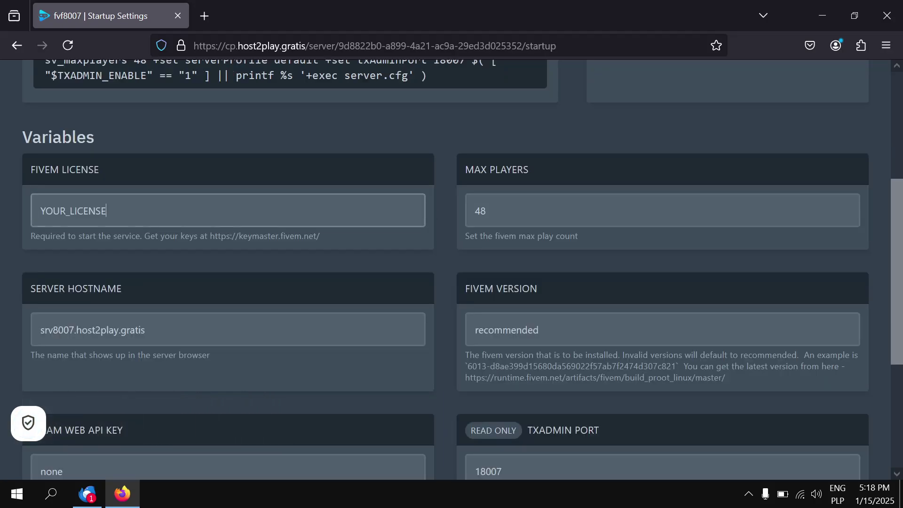
pyautogui.doubleClick(75, 211)
pyautogui.moveTo(322, 236); pyautogui.dragTo(239, 236)
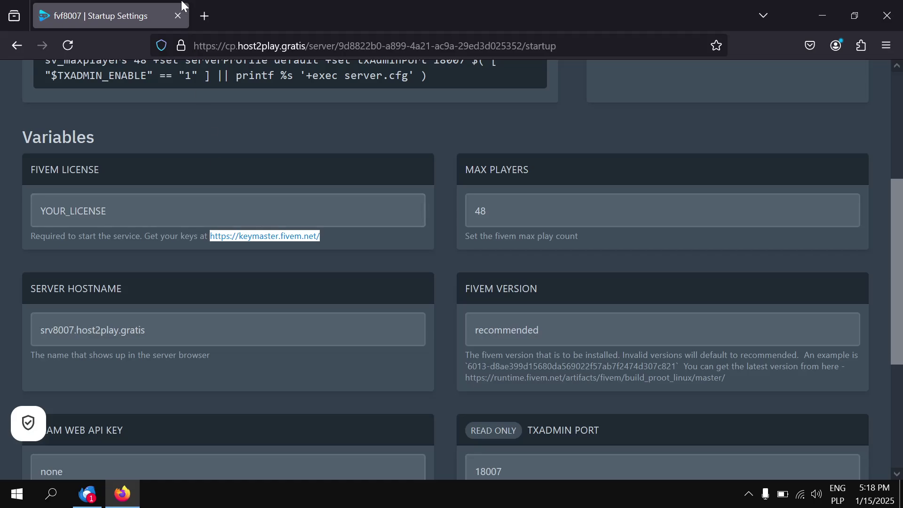
pyautogui.moveTo(183, 6); pyautogui.dragTo(207, 5)
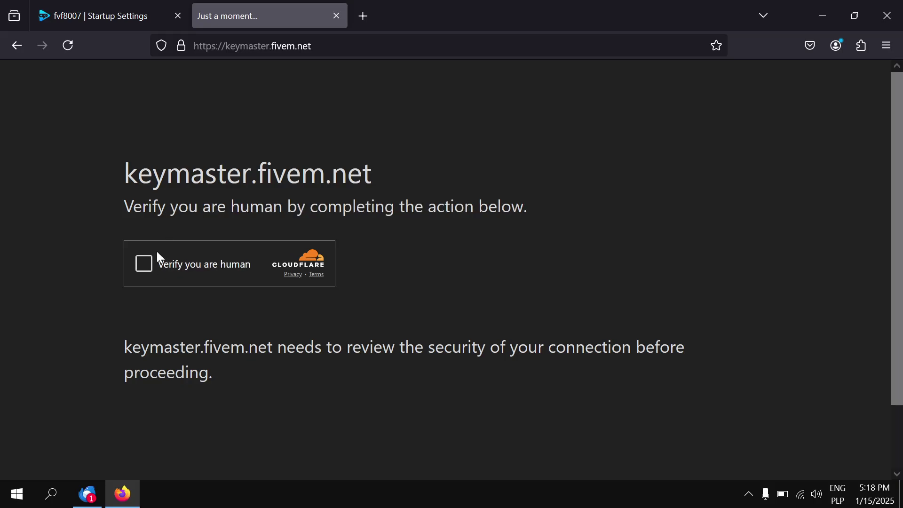
# Pass the Cloudflare check and reach the Cfx.re account sign-up form.
pyautogui.click(146, 268)
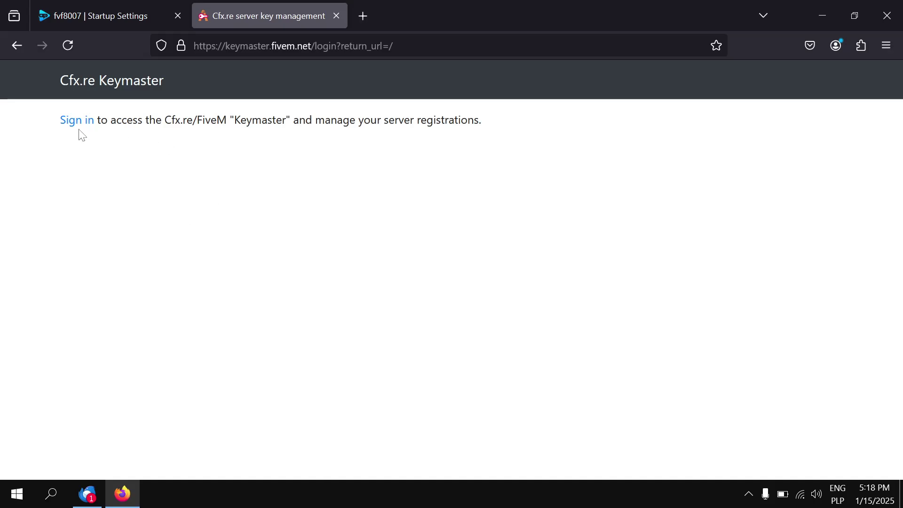
pyautogui.click(79, 125)
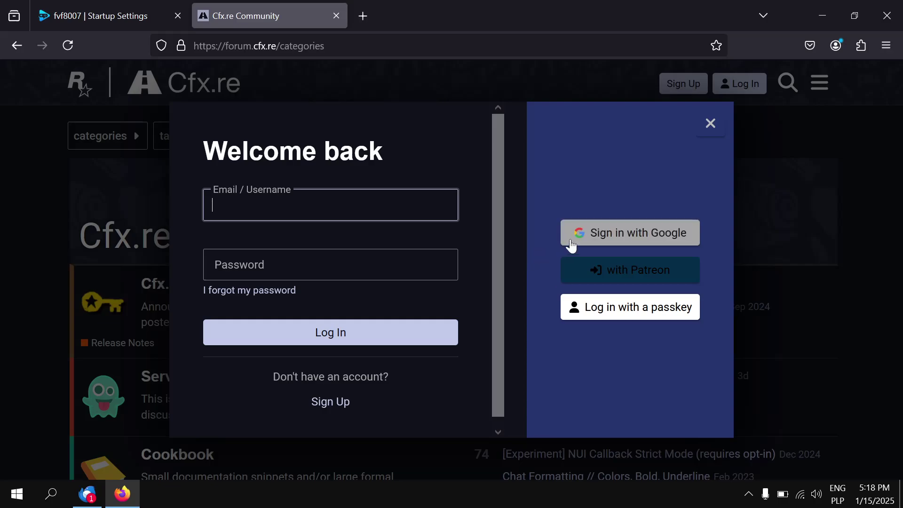
pyautogui.click(332, 412)
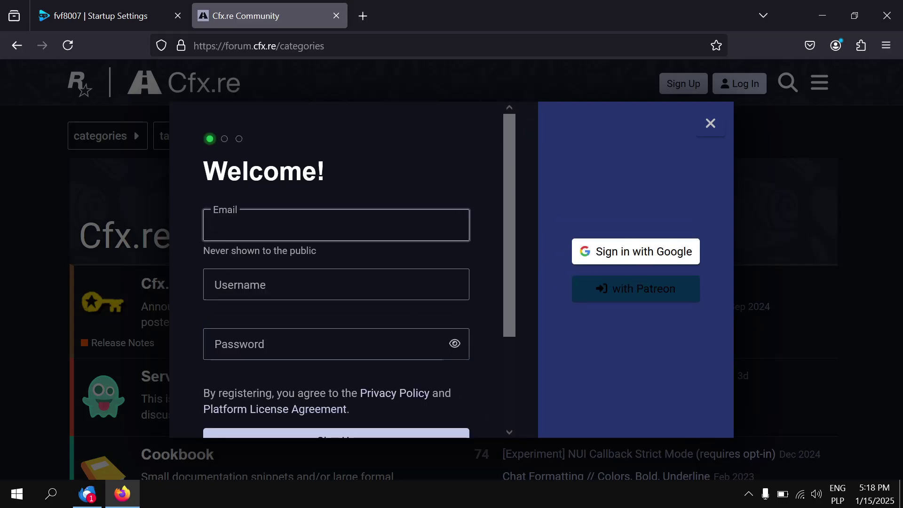
# Fill in the e-mail, a username and a password, then submit the registration.
pyautogui.write('tutor')
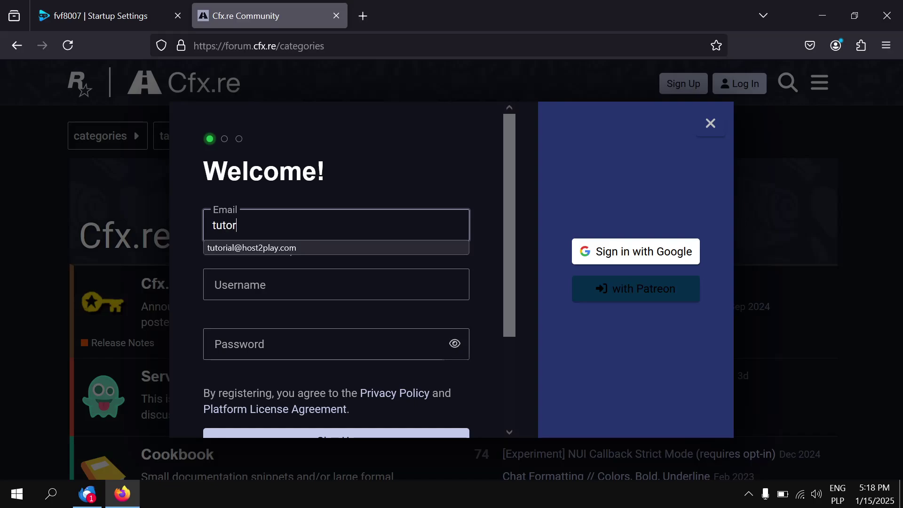
pyautogui.write('ial')
pyautogui.click(322, 250)
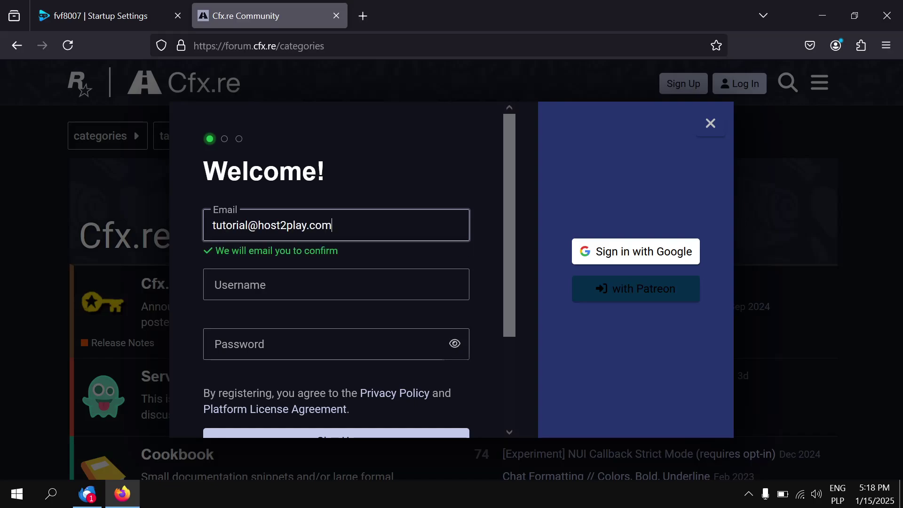
pyautogui.press('Tab')
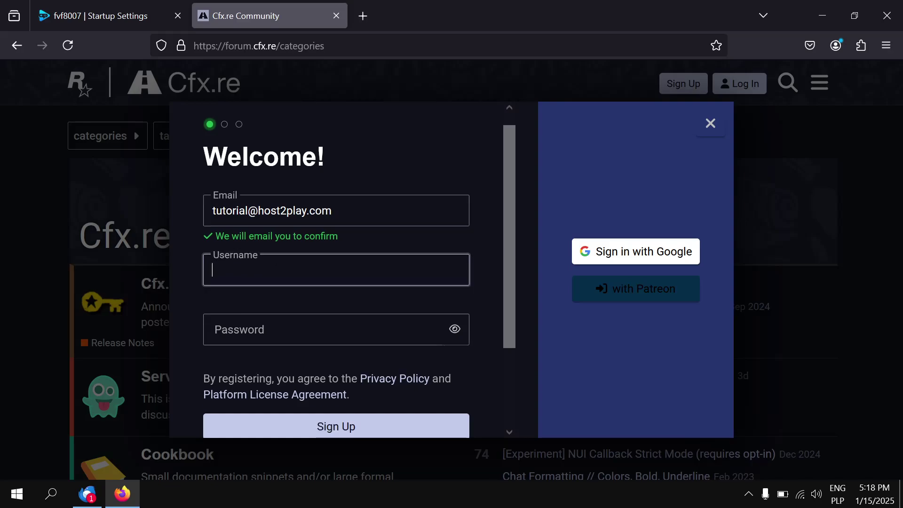
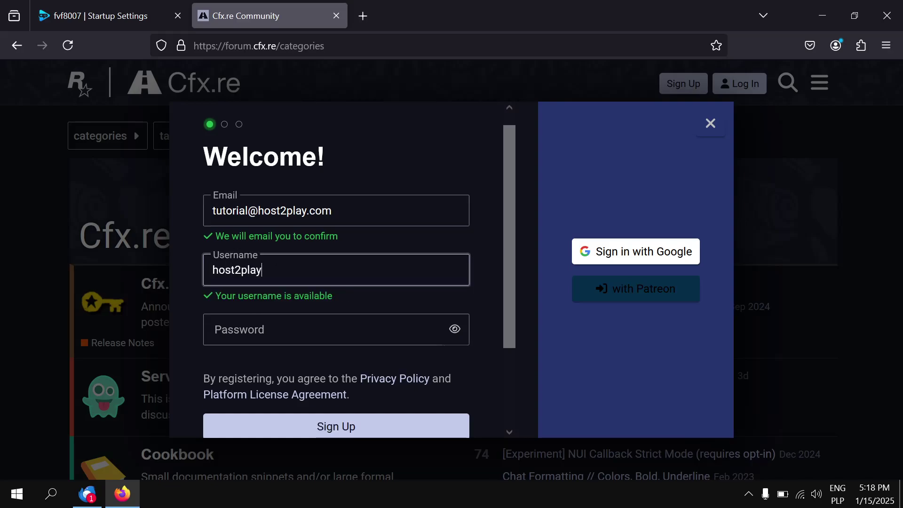
pyautogui.click(238, 324)
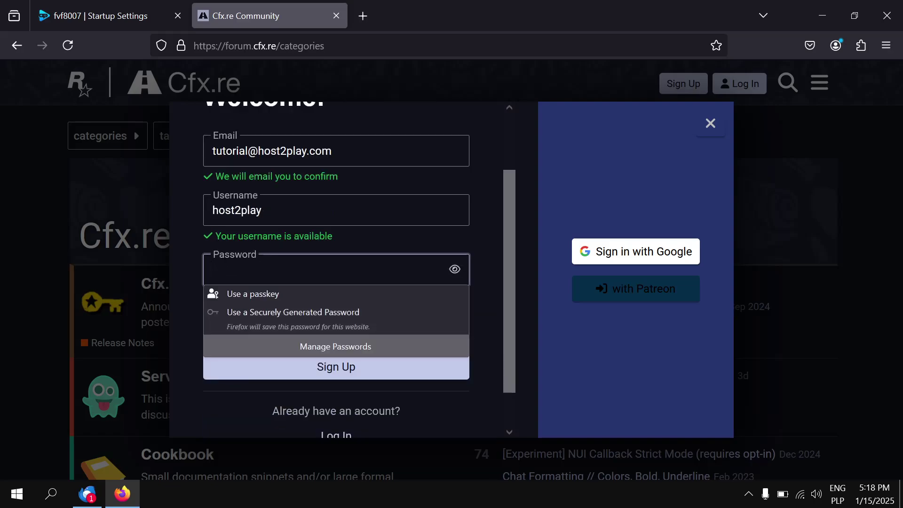
pyautogui.write('•••••••••')
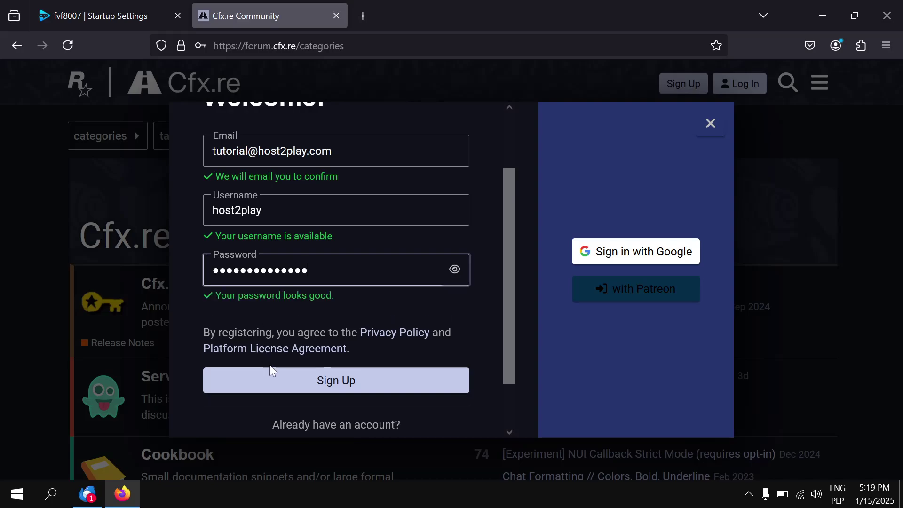
pyautogui.click(282, 387)
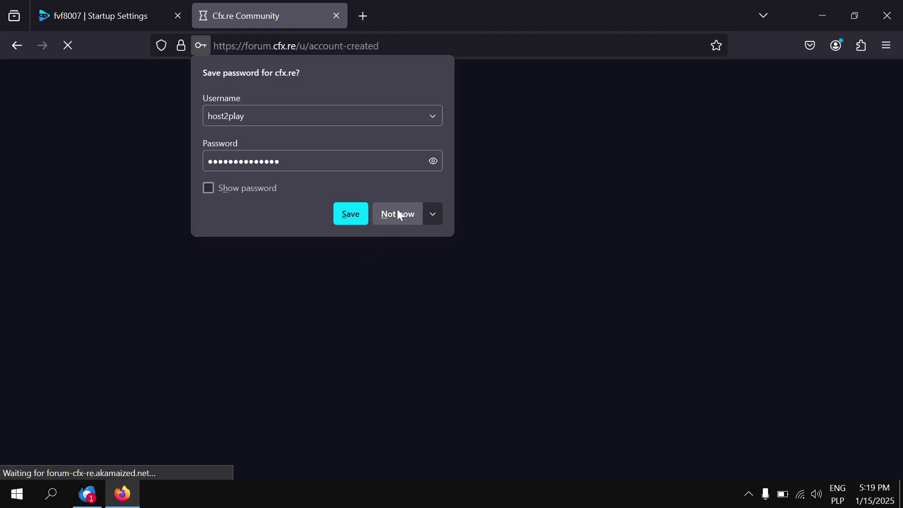
pyautogui.click(399, 214)
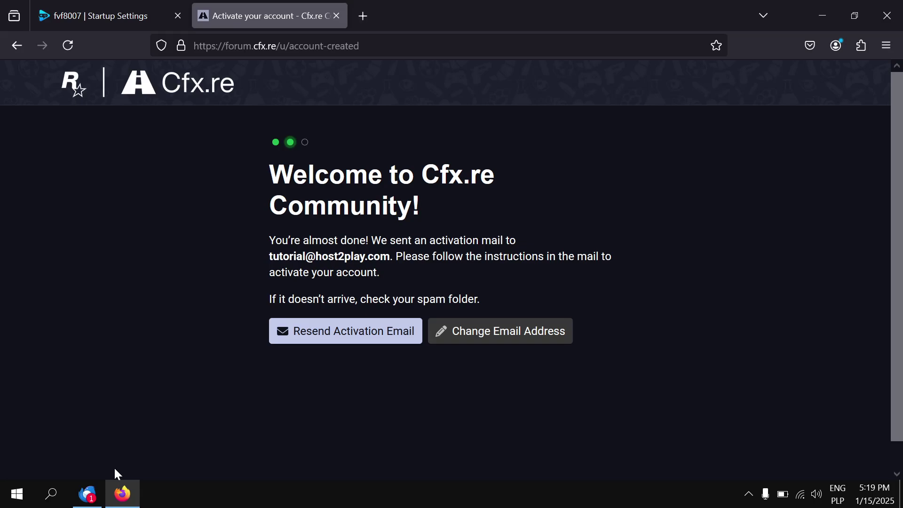
# Open the Cfx.re Community confirmation e-mail in Thunderbird and follow its activation link.
pyautogui.click(87, 493)
pyautogui.click(288, 72)
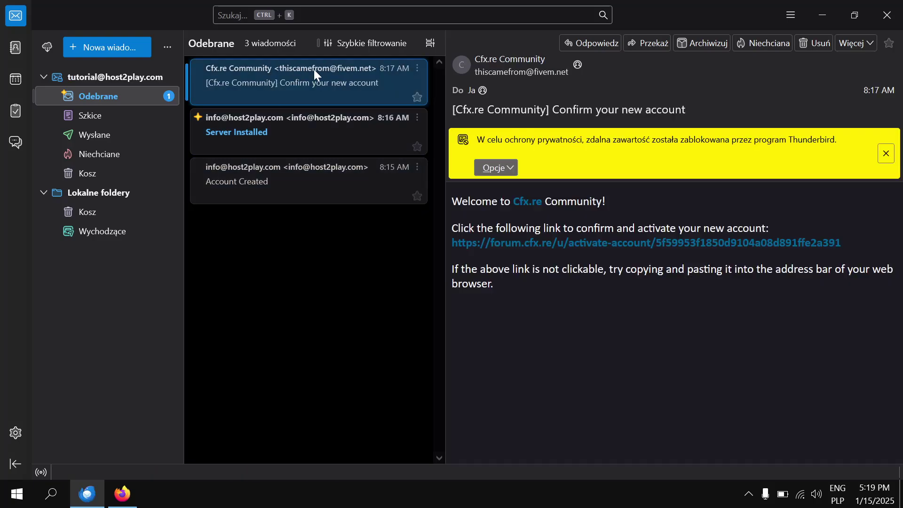
pyautogui.click(514, 248)
pyautogui.click(393, 281)
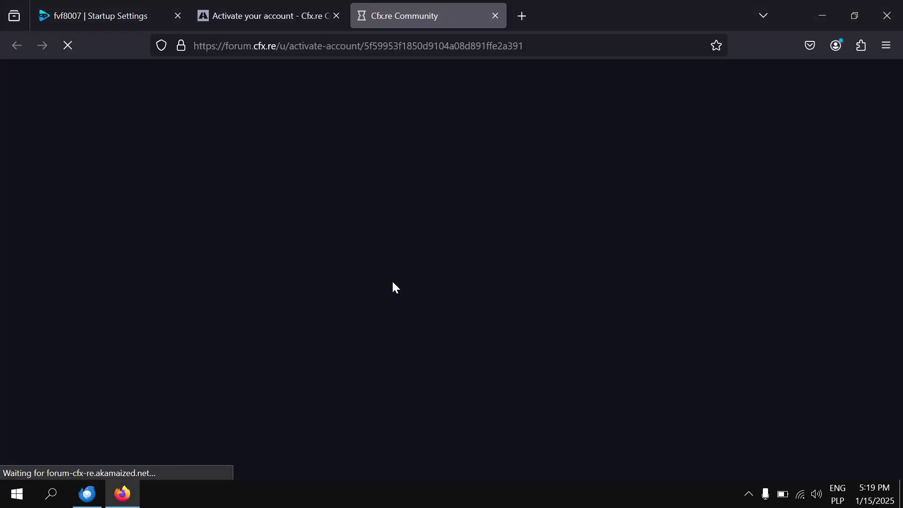
# Activate the Cfx.re account, scroll the license PDF to the end and accept the Platform License Agreement.
pyautogui.click(399, 268)
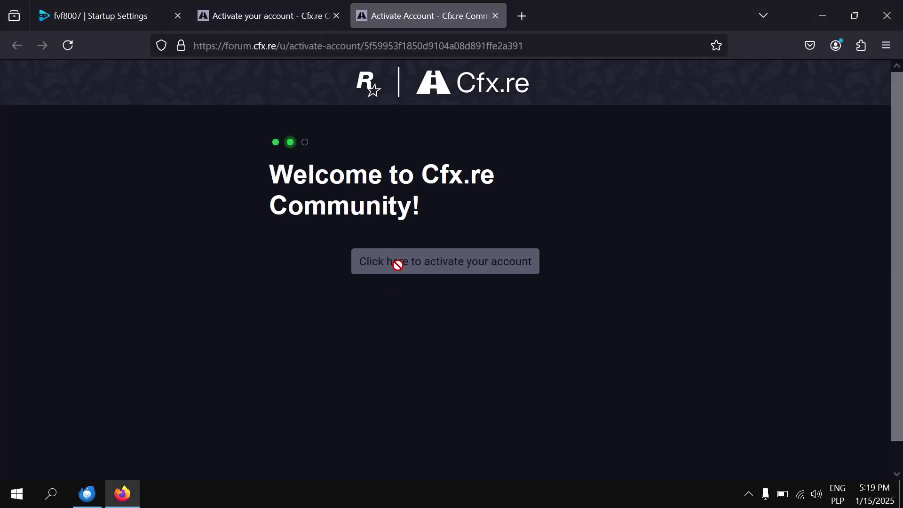
pyautogui.click(446, 418)
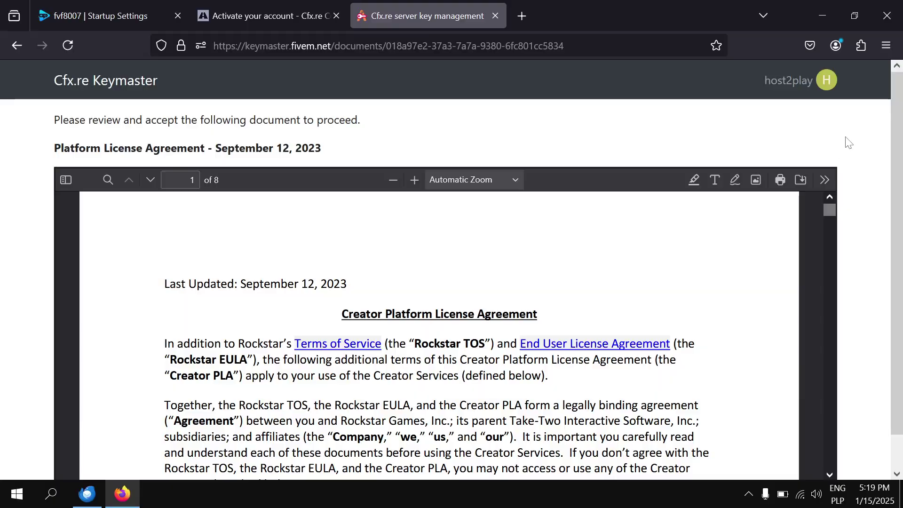
pyautogui.scroll(-1, 845, 150)
pyautogui.moveTo(835, 186); pyautogui.dragTo(843, 425)
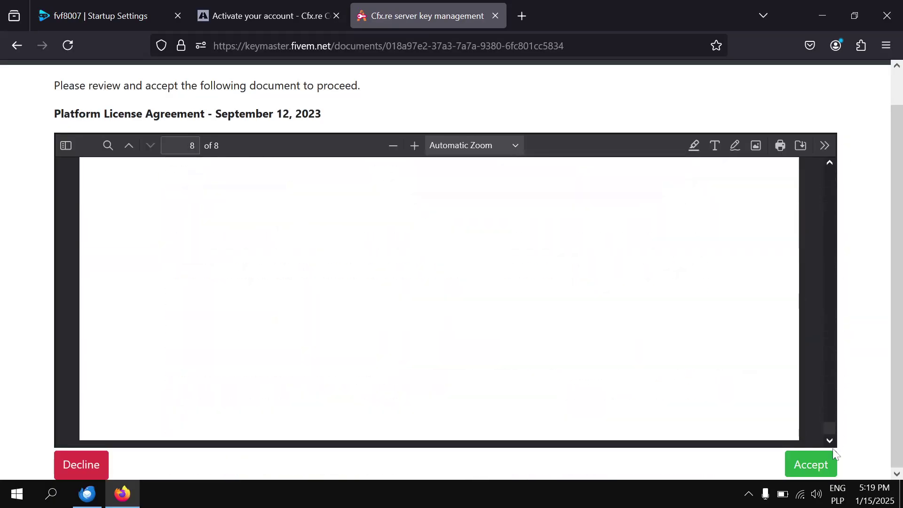
pyautogui.click(810, 465)
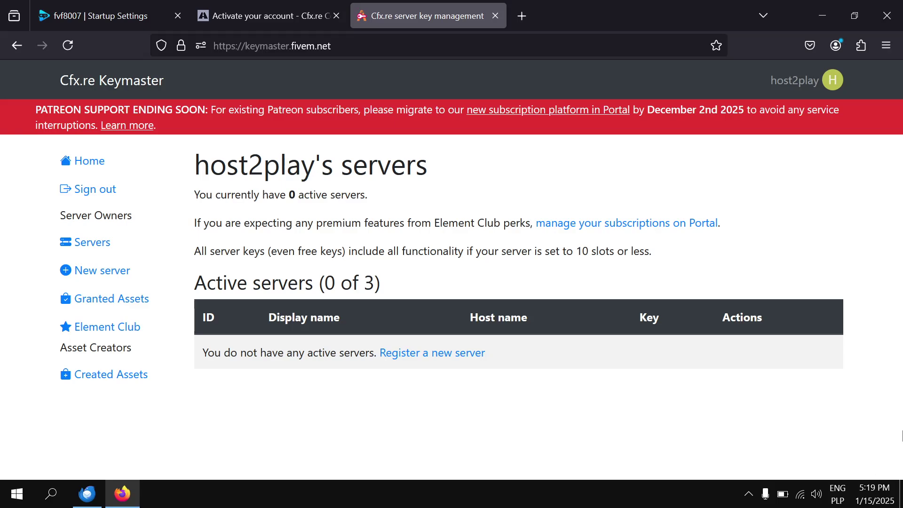
# Register 'My Test Server' in Keymaster, pass the captcha, generate its key and copy it.
pyautogui.click(478, 353)
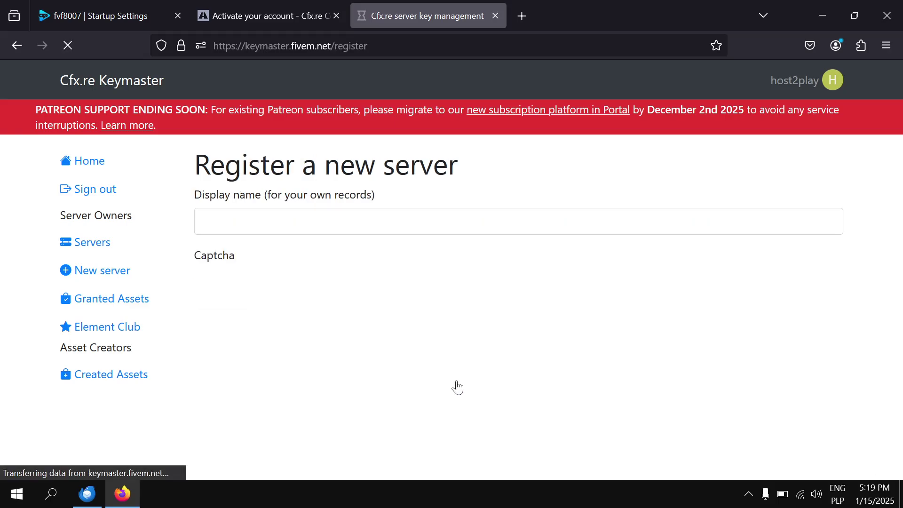
pyautogui.click(517, 221)
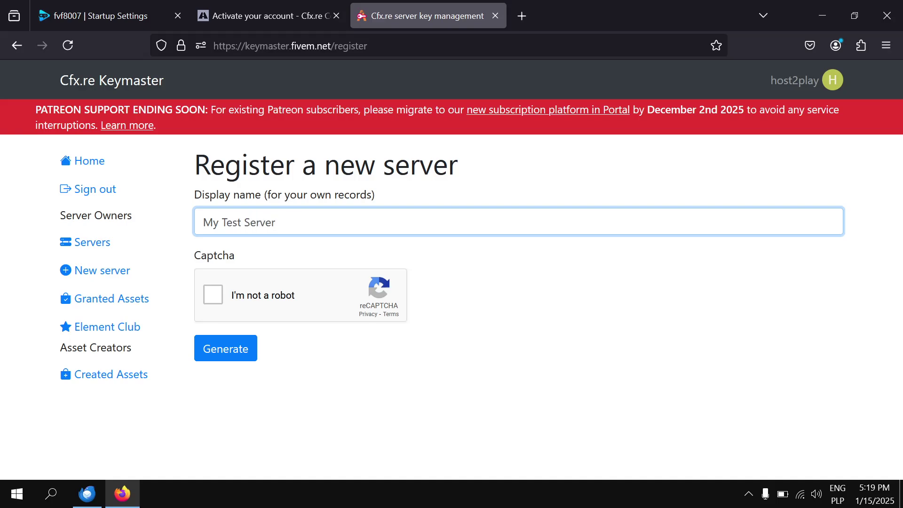
pyautogui.click(220, 297)
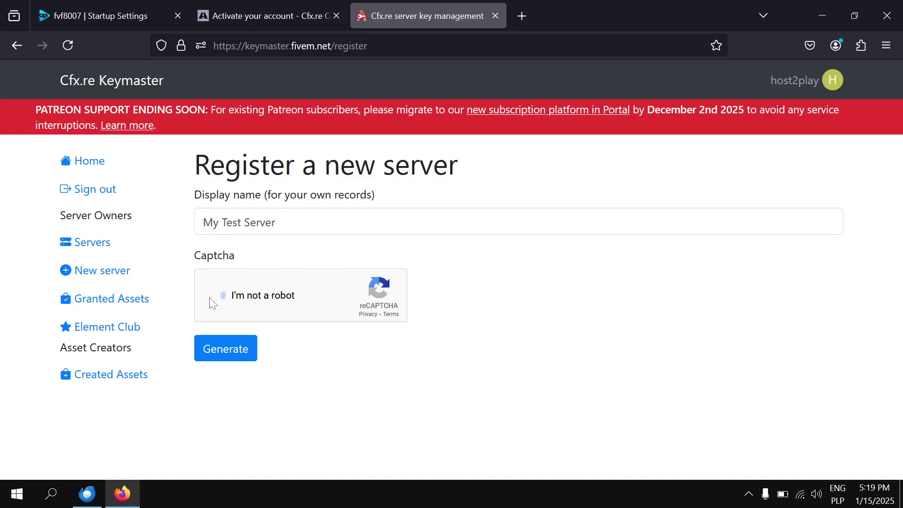
pyautogui.click(219, 348)
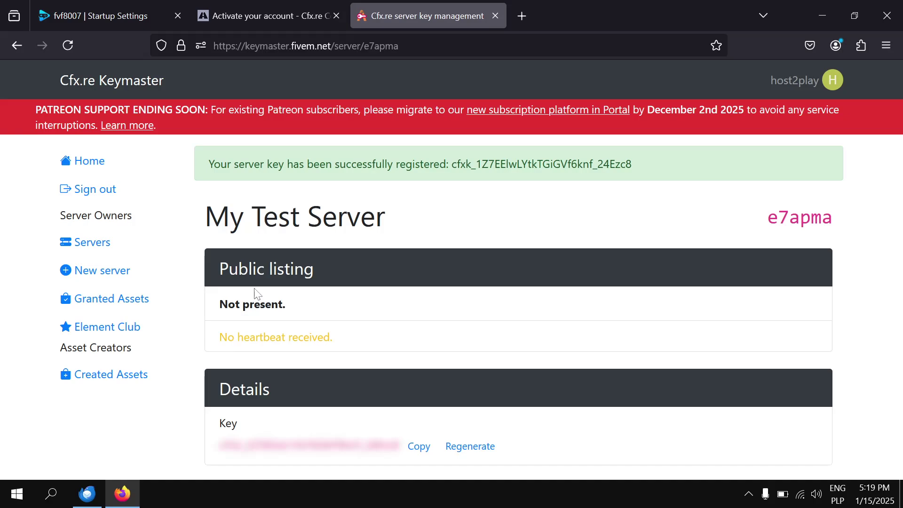
pyautogui.moveTo(408, 427)
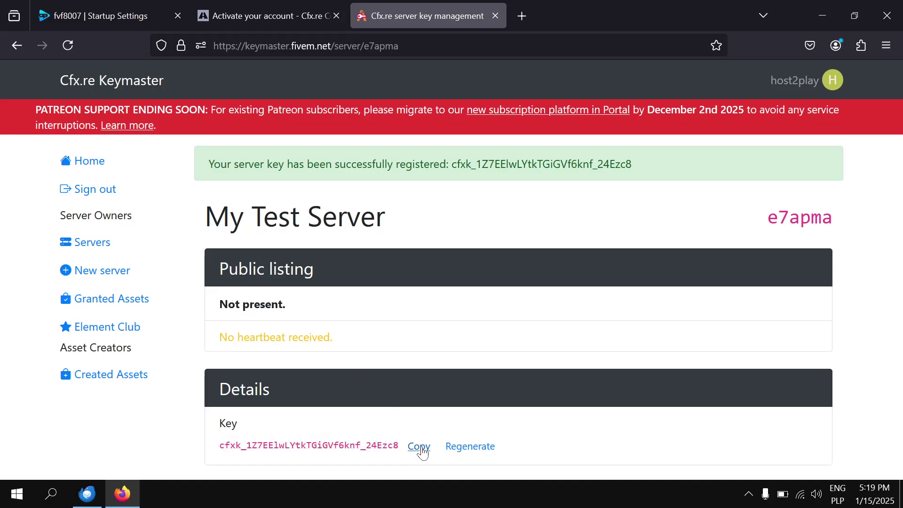
pyautogui.click(301, 5)
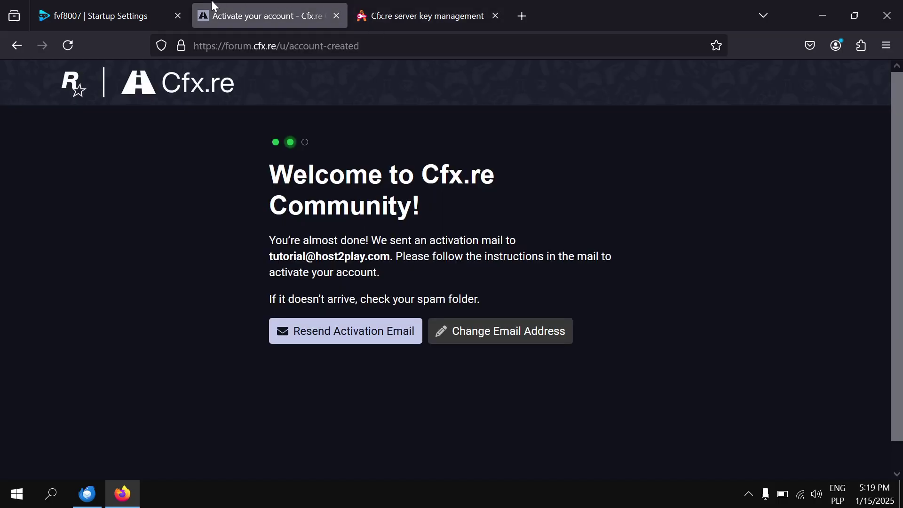
# Close the activation tab and paste the server key over the FIVEM LICENSE placeholder.
pyautogui.click(133, 6)
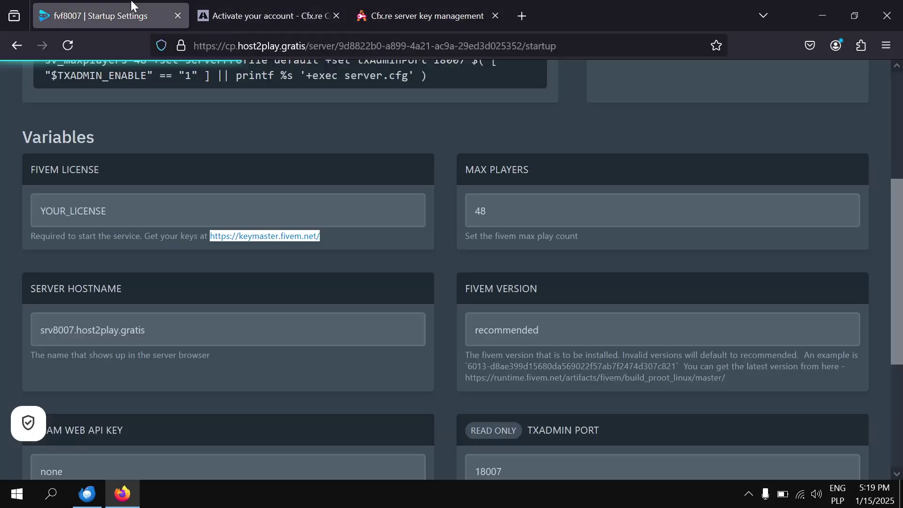
pyautogui.click(337, 15)
pyautogui.click(264, 211)
pyautogui.hotkey('ctrl', 'a')
pyautogui.hotkey('ctrl', 'v')
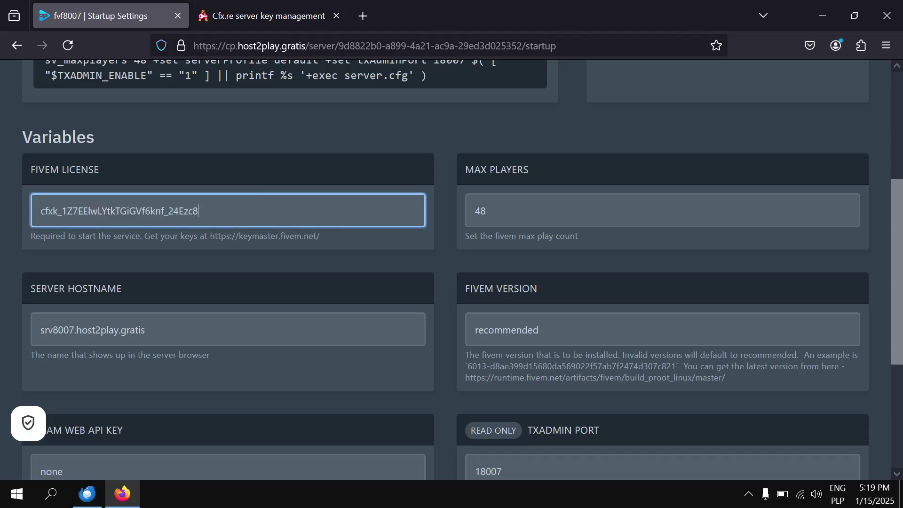
# Change MAX PLAYERS from 48 to 8 and review the hostname value.
pyautogui.press('Tab')
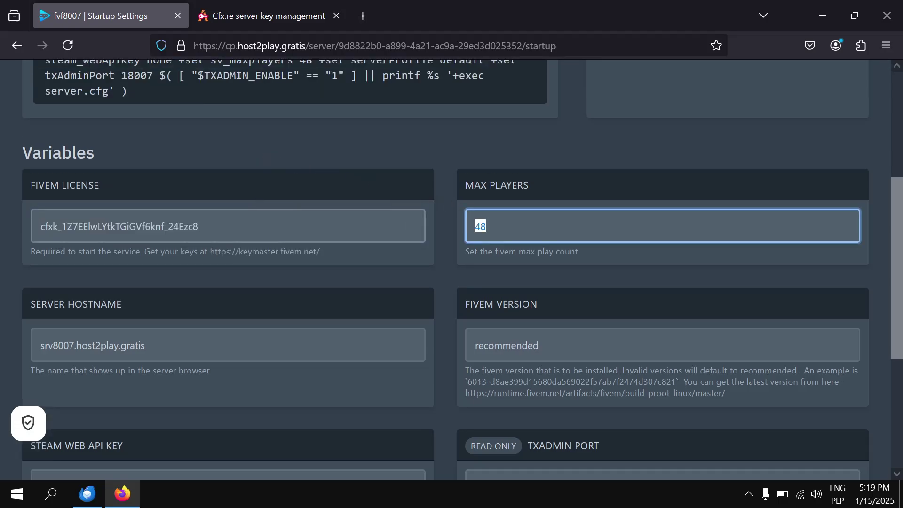
pyautogui.write('8')
pyautogui.scroll(-3, 419, 247)
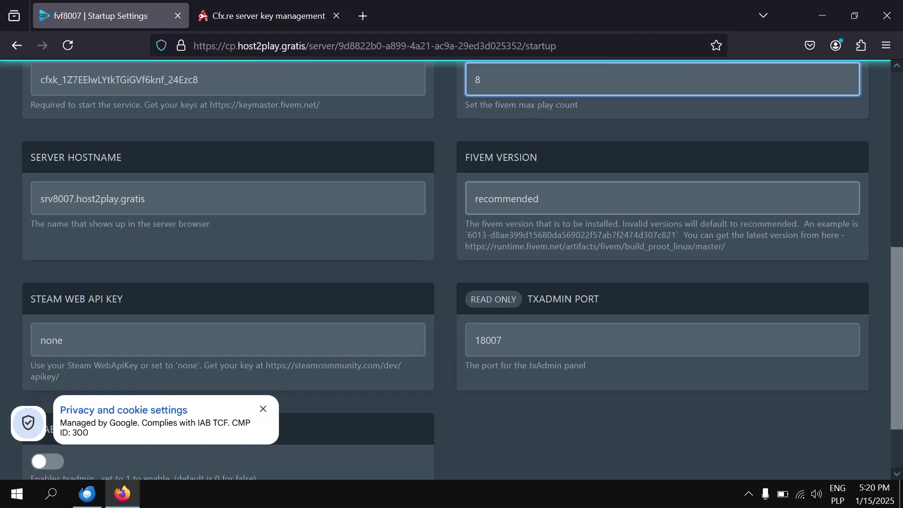
pyautogui.press('Tab')
pyautogui.click(193, 198)
# Dismiss the privacy and cookie notice and switch to the server Console.
pyautogui.scroll(-2, 193, 278)
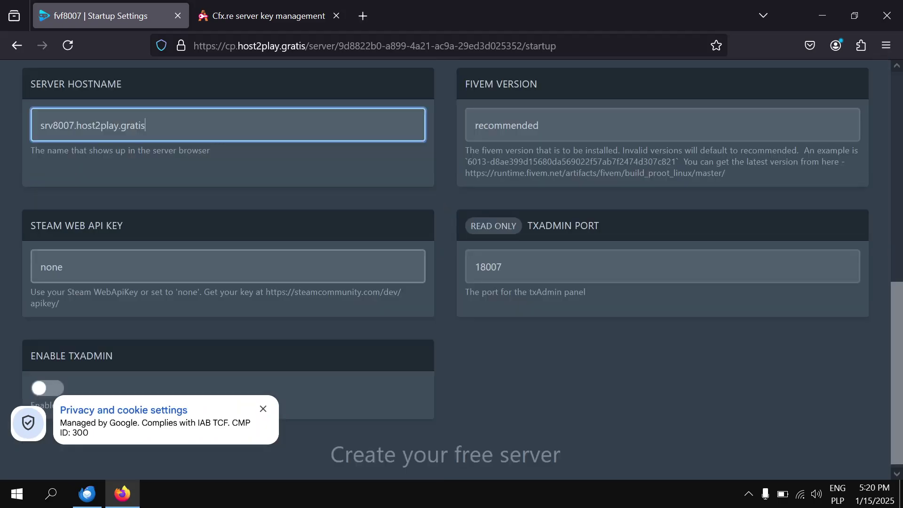
pyautogui.scroll(-1, 192, 268)
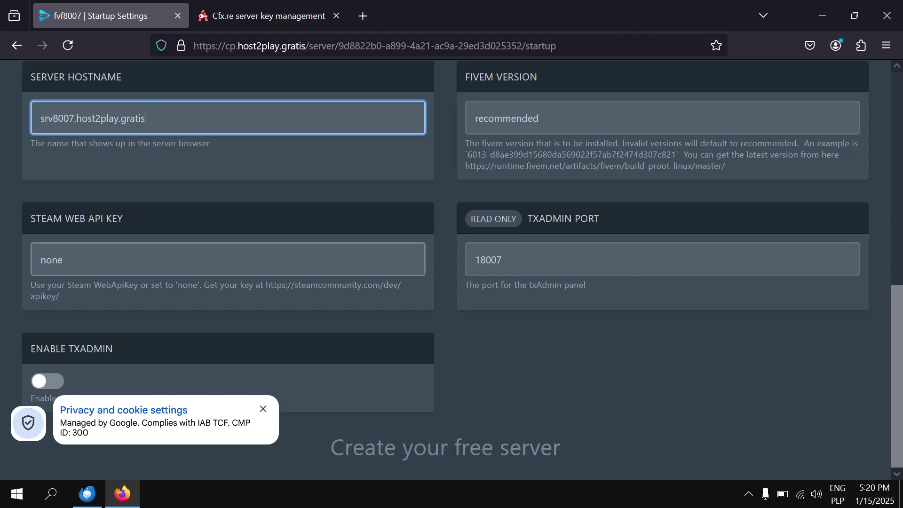
pyautogui.click(263, 409)
pyautogui.scroll(8, 258, 385)
pyautogui.scroll(4, 259, 374)
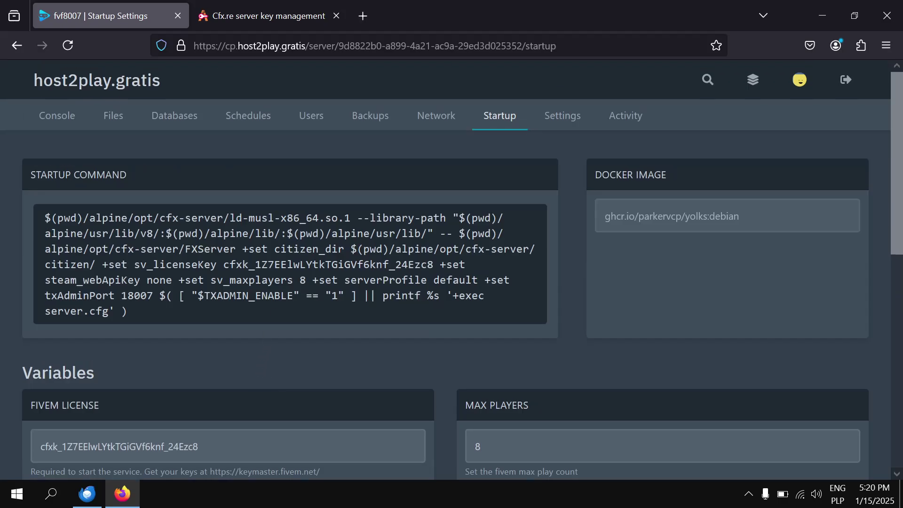
pyautogui.click(68, 119)
# Start the server and review the console output as it authenticates with the new key.
pyautogui.click(667, 197)
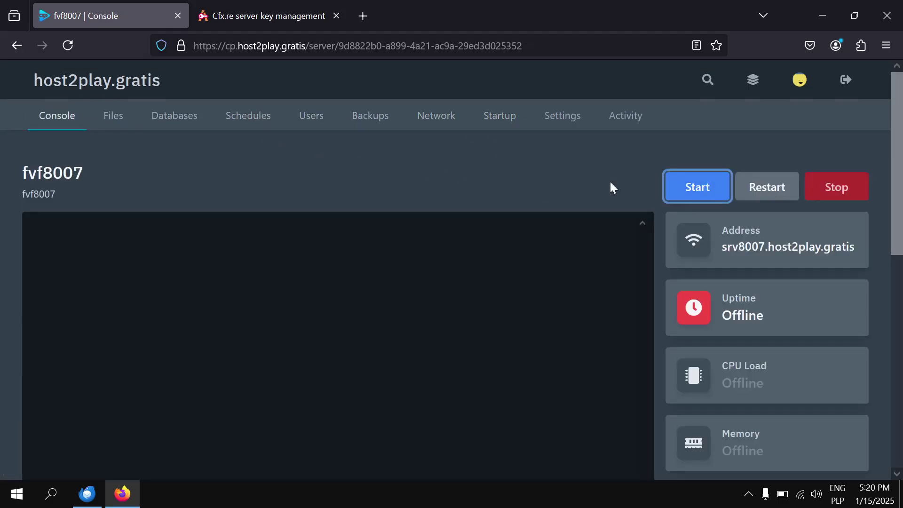
pyautogui.scroll(-4, 486, 158)
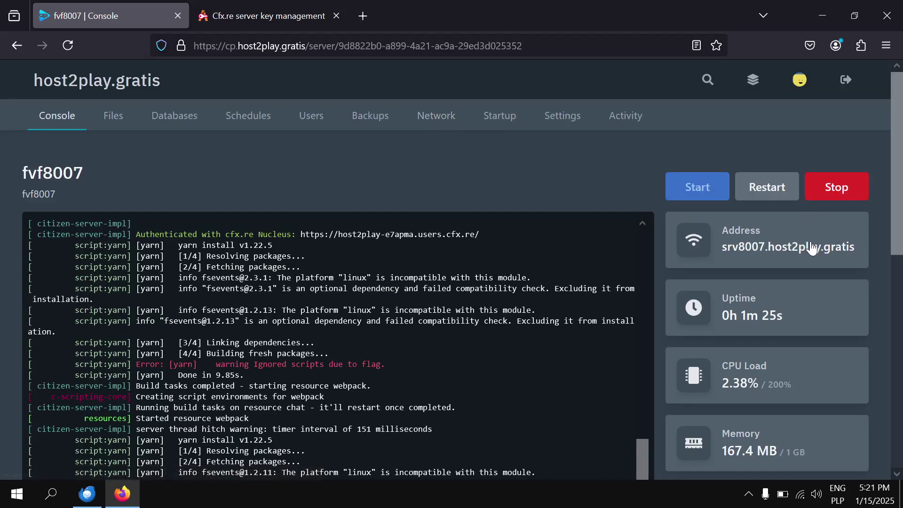
pyautogui.scroll(-2, 811, 241)
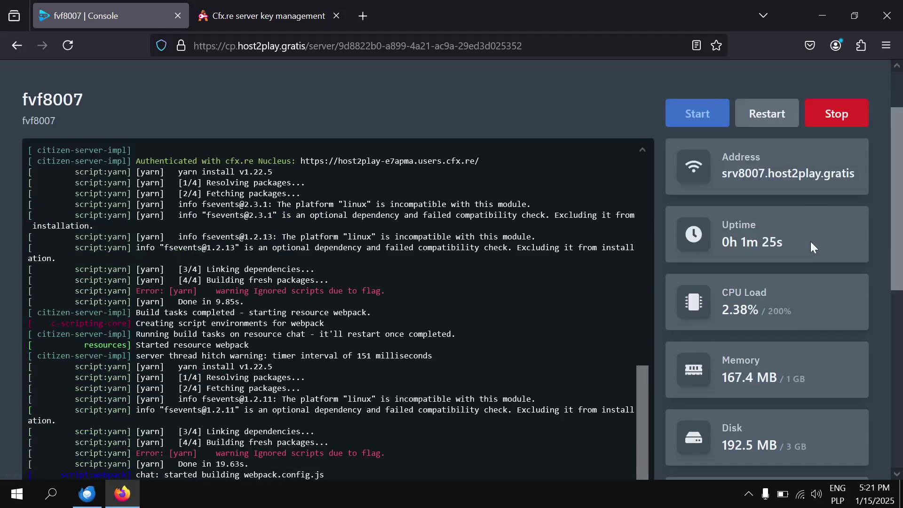
pyautogui.scroll(2, 856, 185)
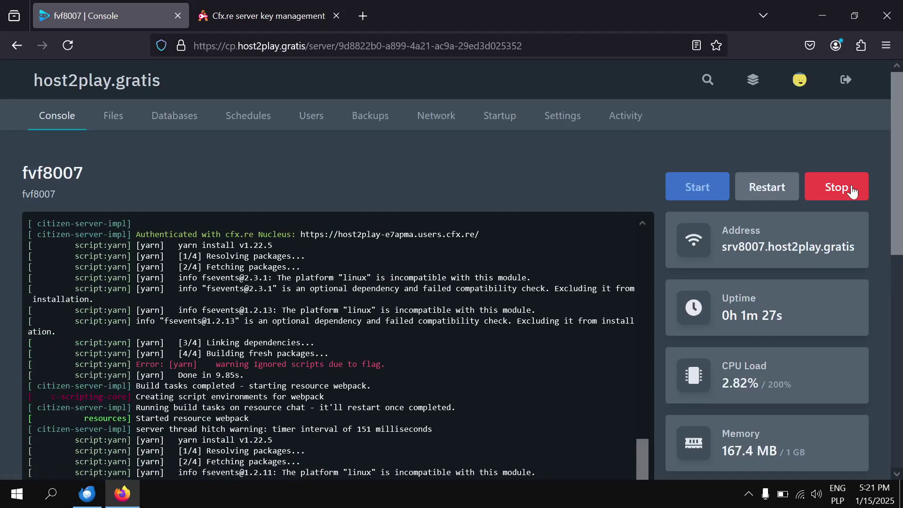
# Stop the server, then force-kill it and confirm in the Forcibly Stop Process dialog.
pyautogui.click(855, 186)
pyautogui.scroll(-1, 845, 199)
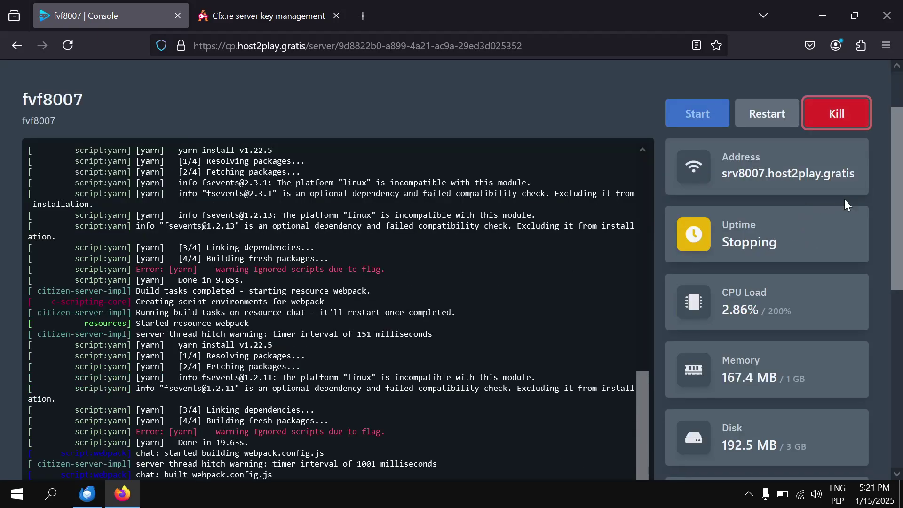
pyautogui.scroll(-3, 828, 216)
pyautogui.scroll(-4, 827, 217)
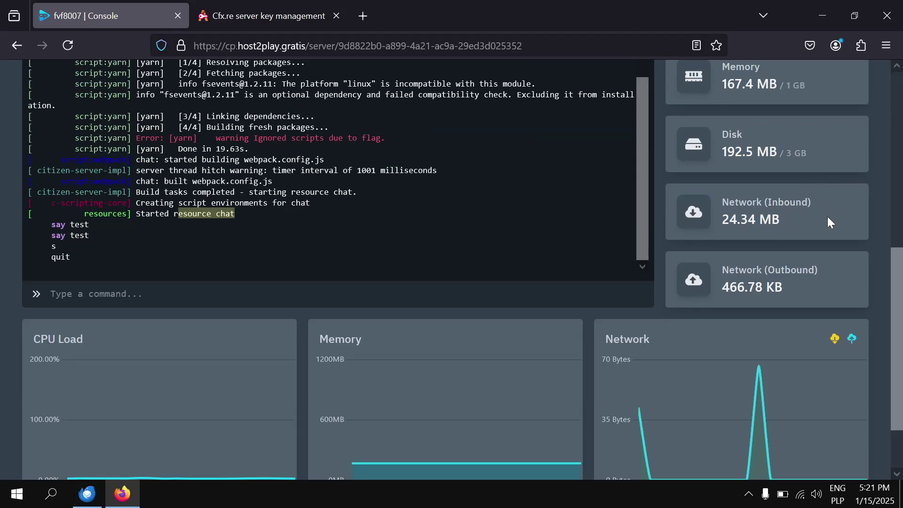
pyautogui.scroll(4, 825, 219)
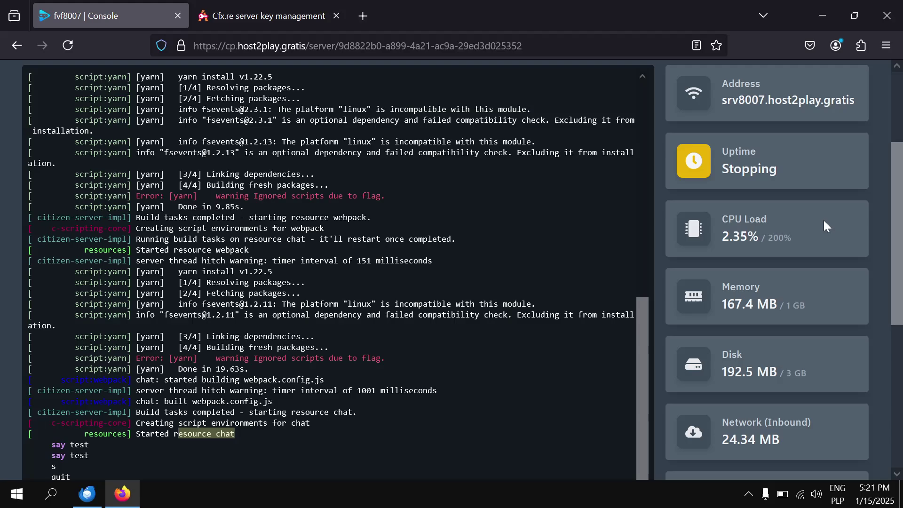
pyautogui.scroll(-6, 823, 221)
pyautogui.scroll(9, 828, 207)
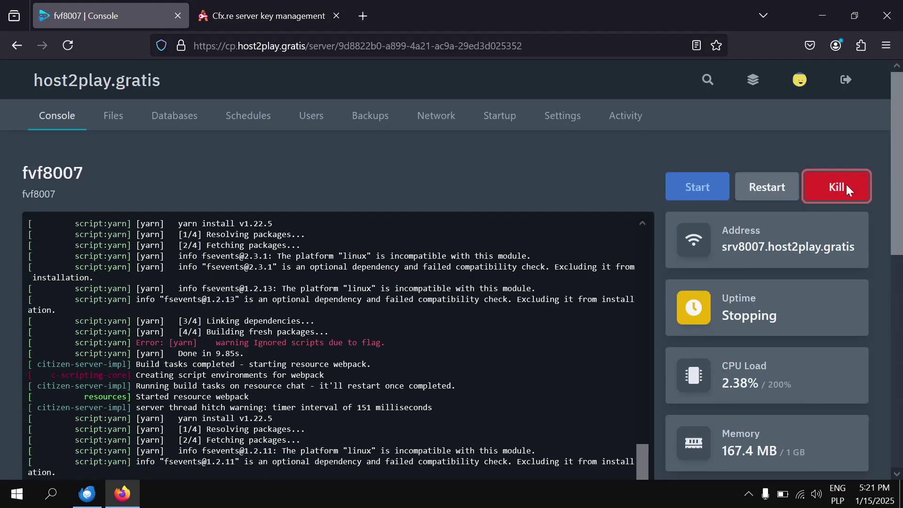
pyautogui.click(846, 187)
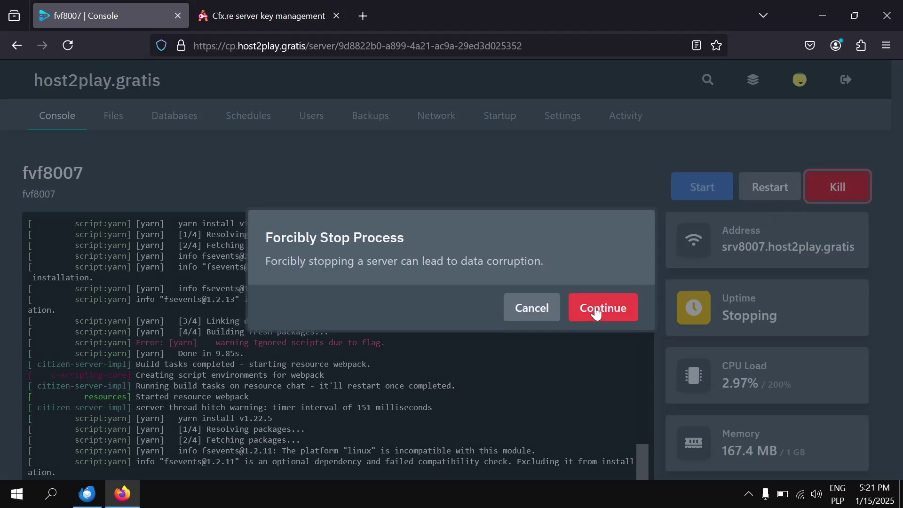
pyautogui.click(596, 311)
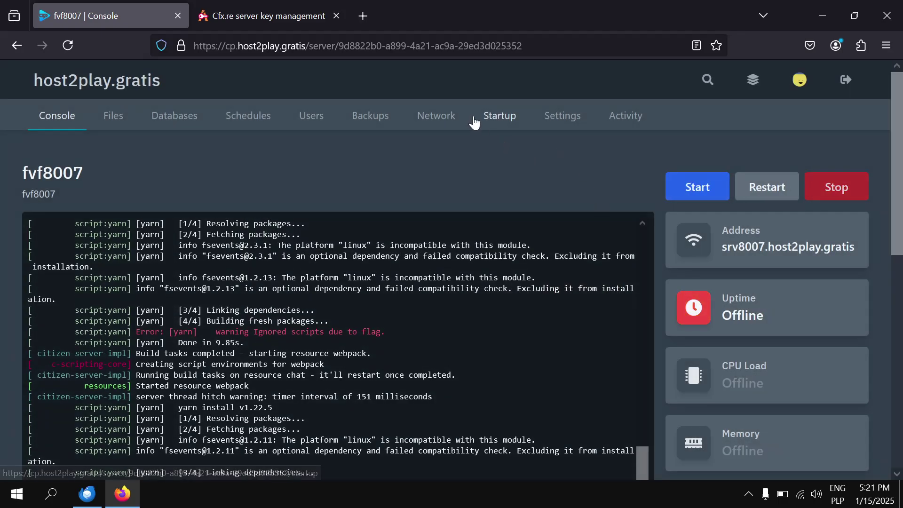
# Enable txAdmin in the server's Startup settings.
pyautogui.click(485, 120)
pyautogui.scroll(-10, 442, 226)
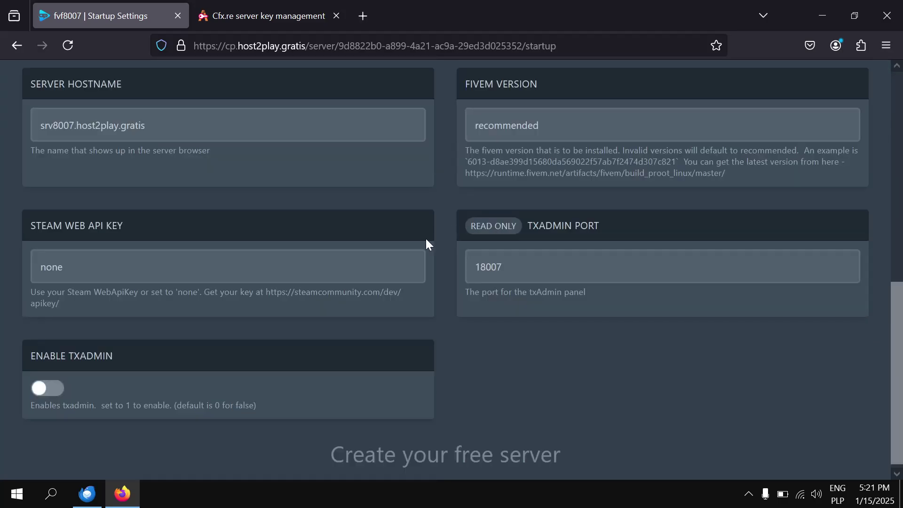
pyautogui.click(50, 392)
pyautogui.scroll(5, 470, 375)
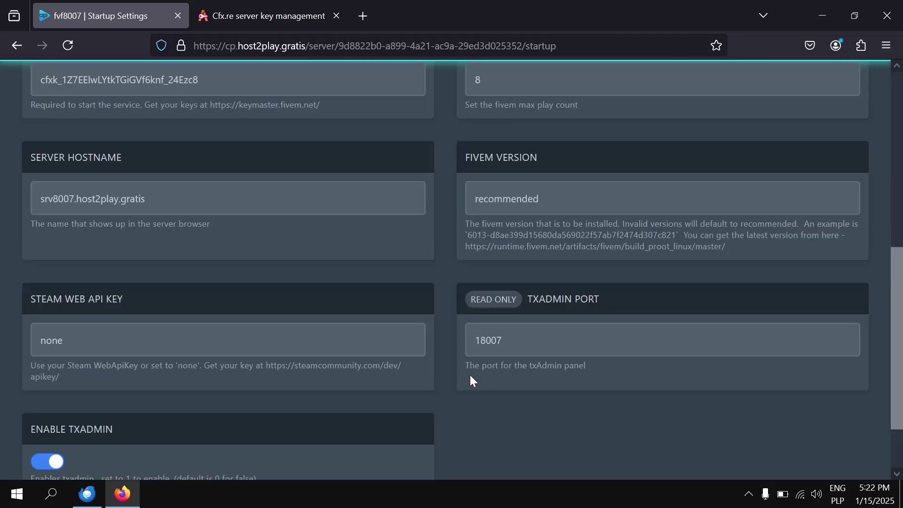
pyautogui.scroll(5, 470, 375)
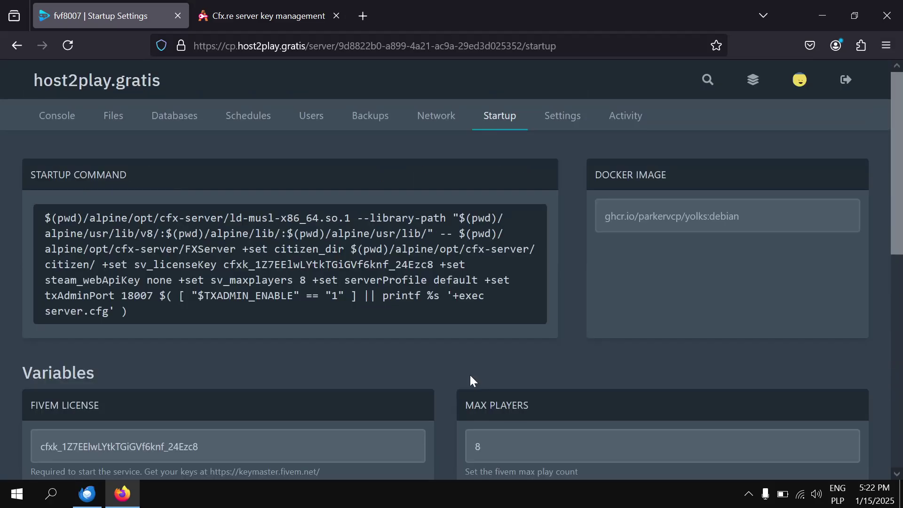
# Reinstall the fvf8007 server from Settings and watch the console run the installer.
pyautogui.click(578, 120)
pyautogui.scroll(-3, 532, 195)
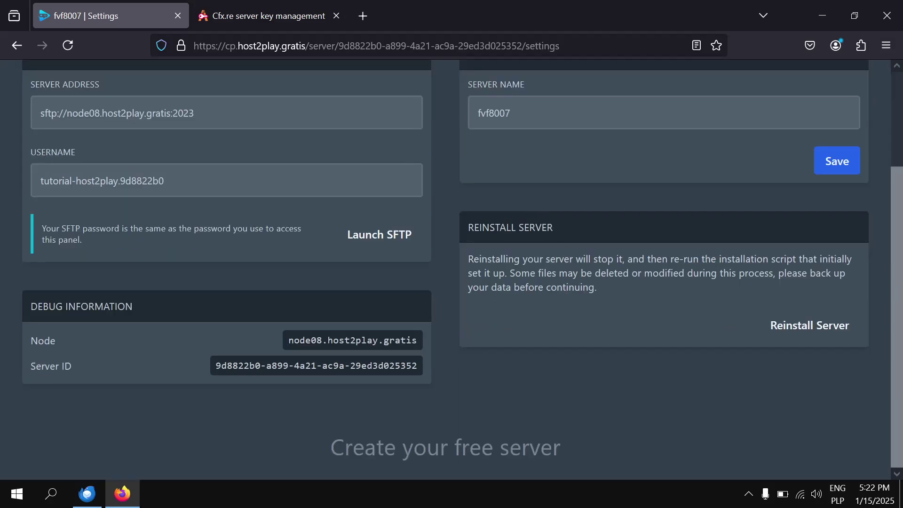
pyautogui.click(777, 329)
pyautogui.click(593, 312)
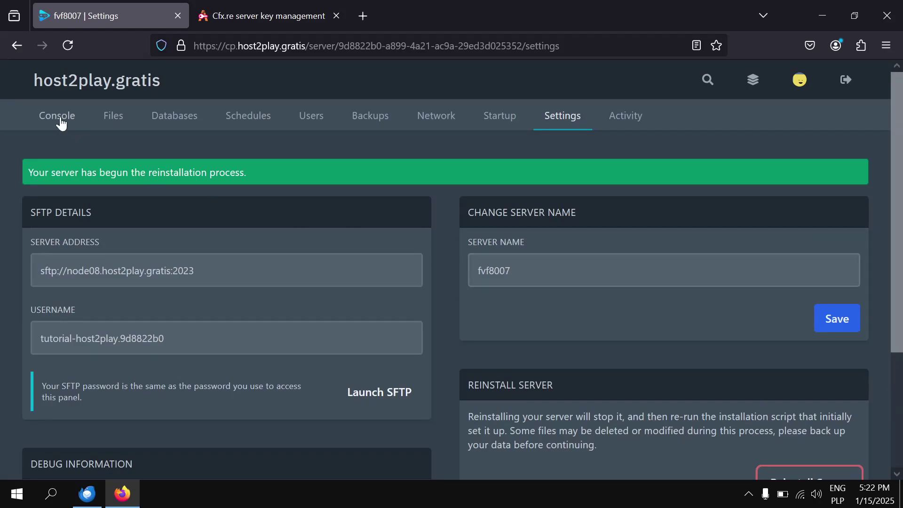
pyautogui.click(60, 122)
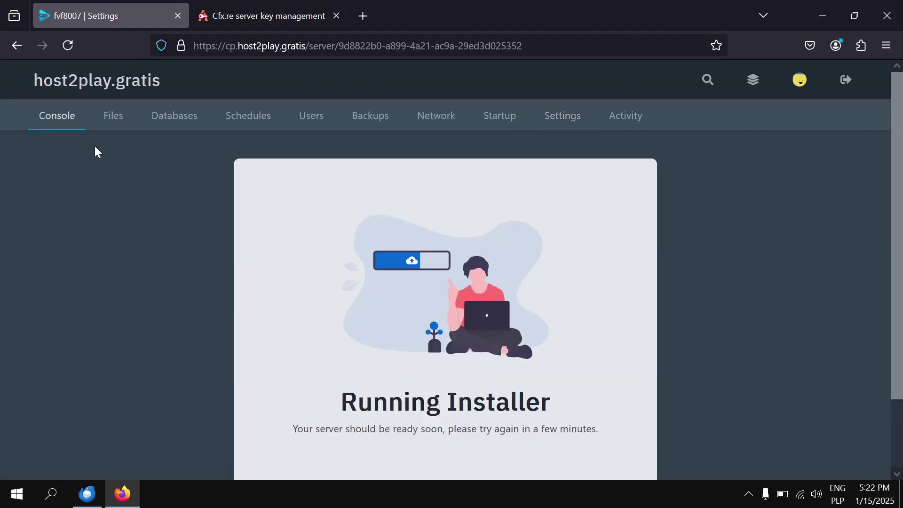
# Reload the console page and start the fvf8007 server.
pyautogui.click(68, 45)
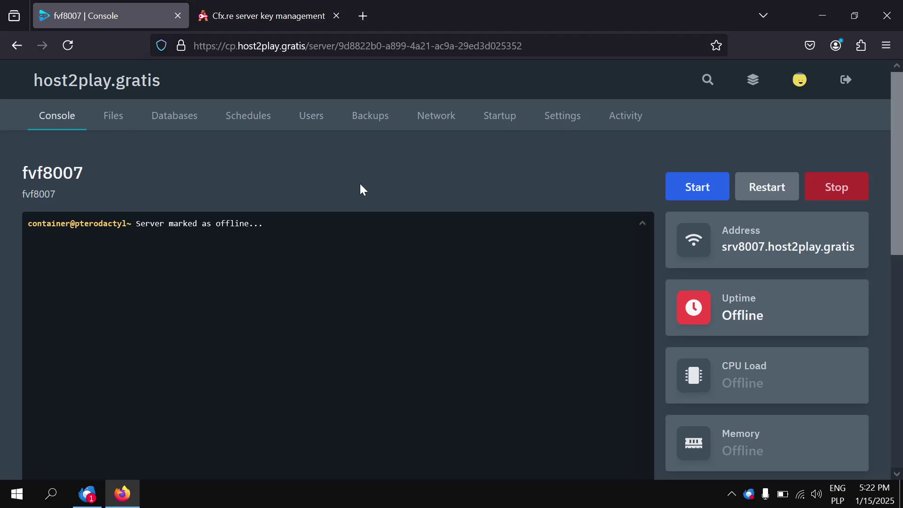
pyautogui.scroll(-5, 360, 184)
pyautogui.scroll(4, 360, 184)
pyautogui.scroll(2, 487, 155)
pyautogui.click(698, 187)
pyautogui.scroll(-3, 551, 154)
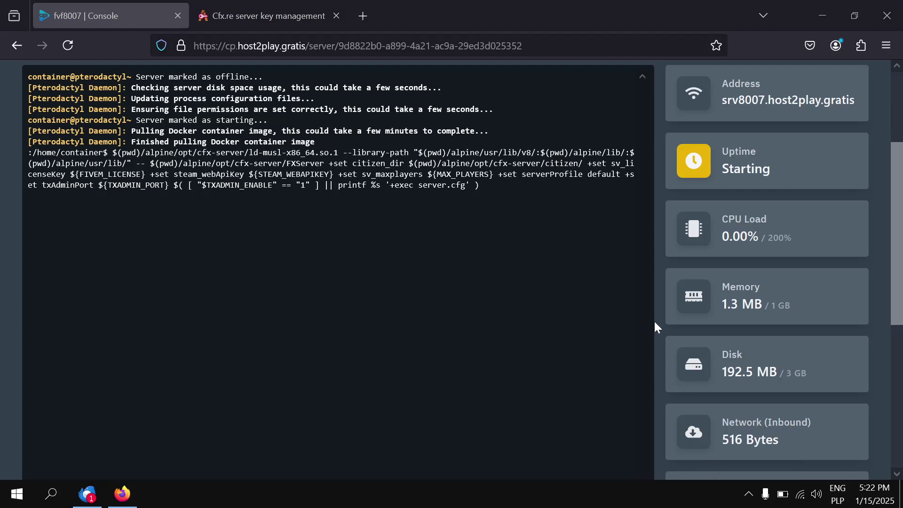
# Read the 'Server Installed' email in Thunderbird, then return to the browser console.
pyautogui.click(86, 496)
pyautogui.click(284, 178)
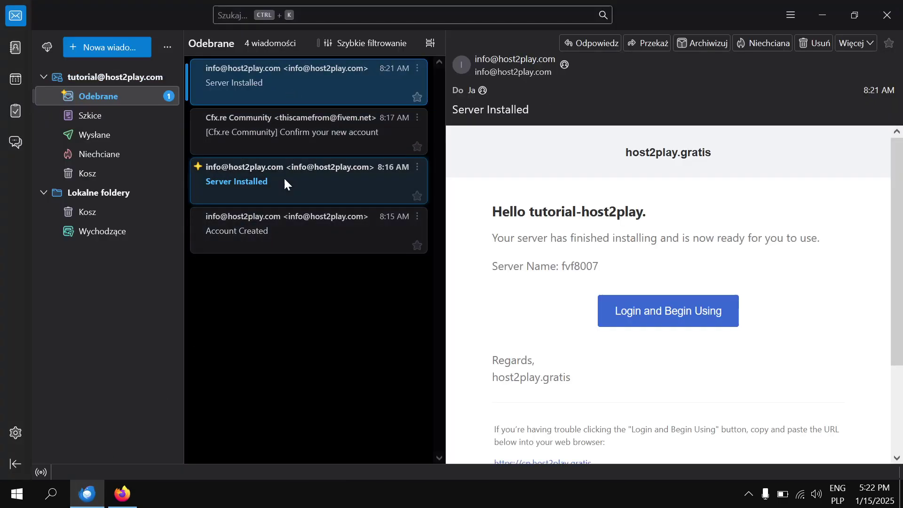
pyautogui.click(821, 15)
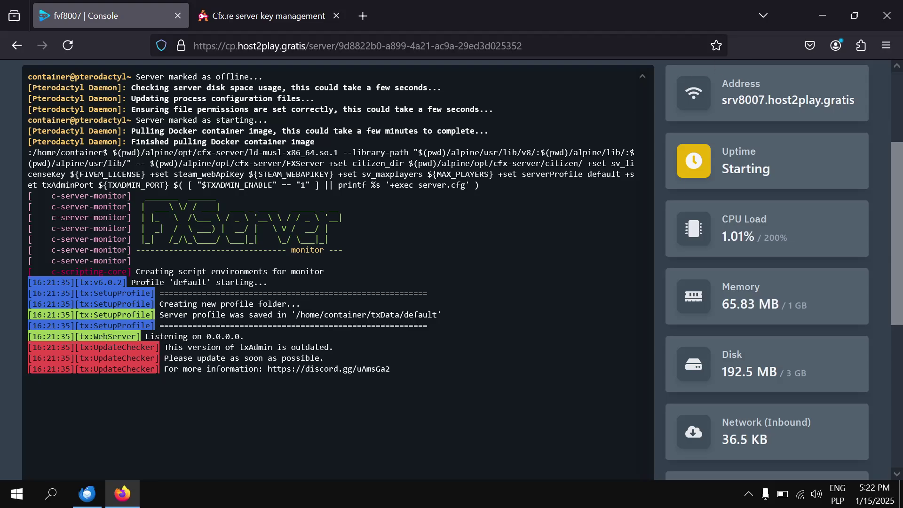
pyautogui.scroll(3, 679, 227)
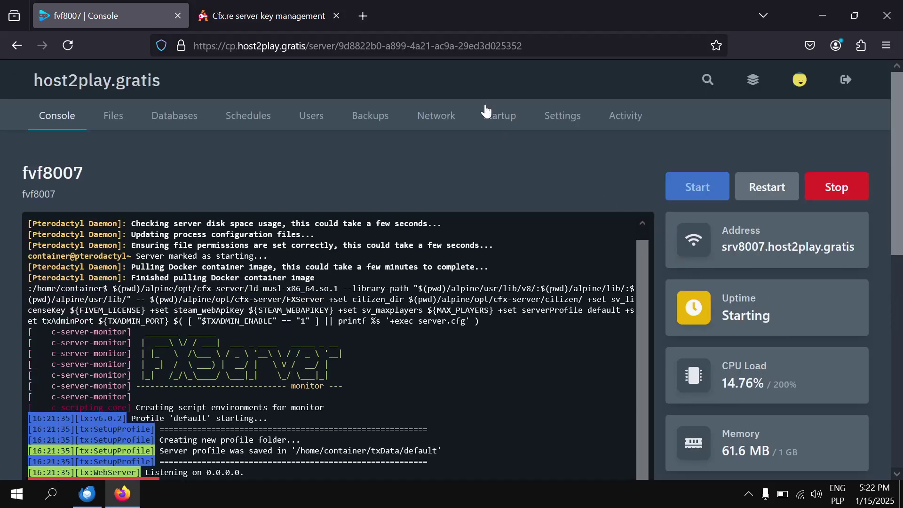
pyautogui.scroll(-5, 448, 144)
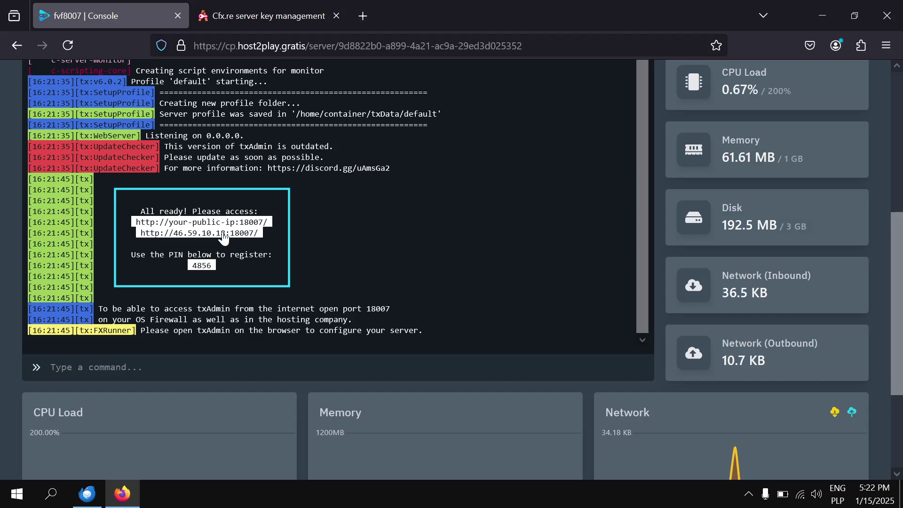
pyautogui.click(223, 233)
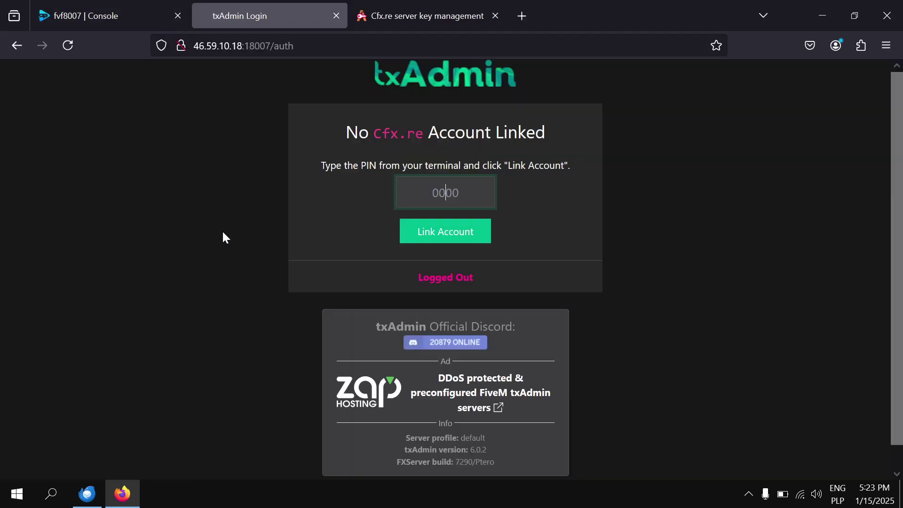
pyautogui.click(128, 9)
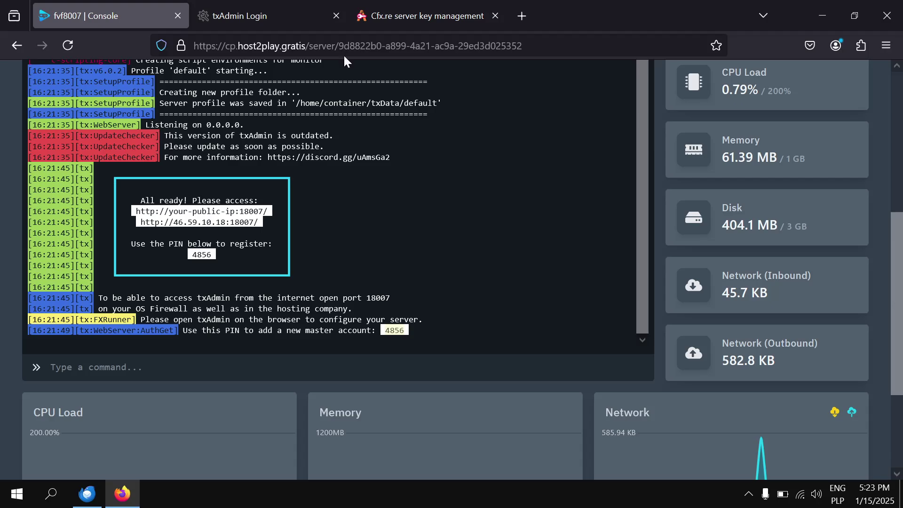
pyautogui.click(290, 17)
pyautogui.write('4')
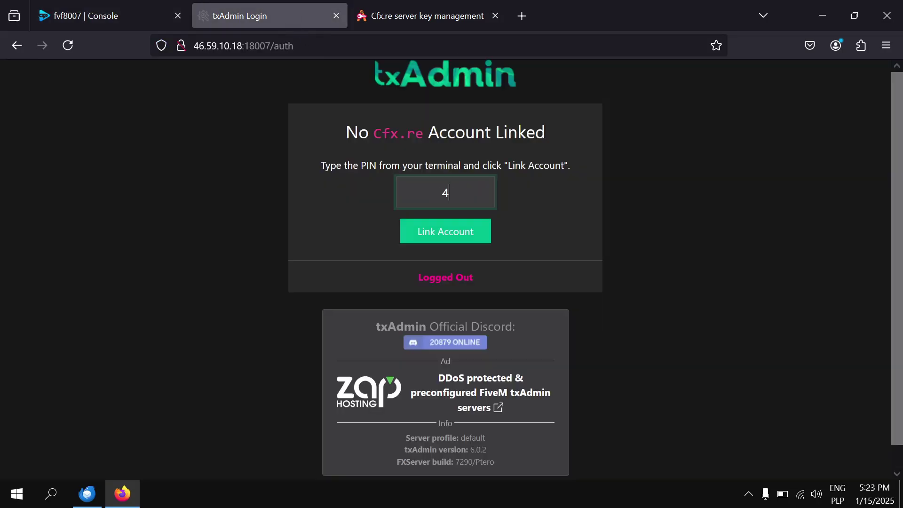
pyautogui.write('856')
# Link the Cfx.re account, then create the master account with a confirmed backup password and accepted ToS.
pyautogui.click(419, 240)
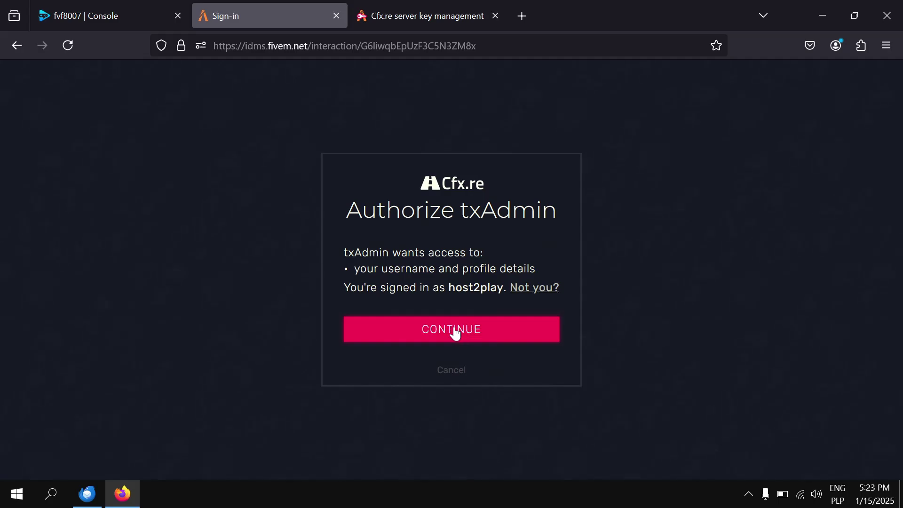
pyautogui.click(455, 333)
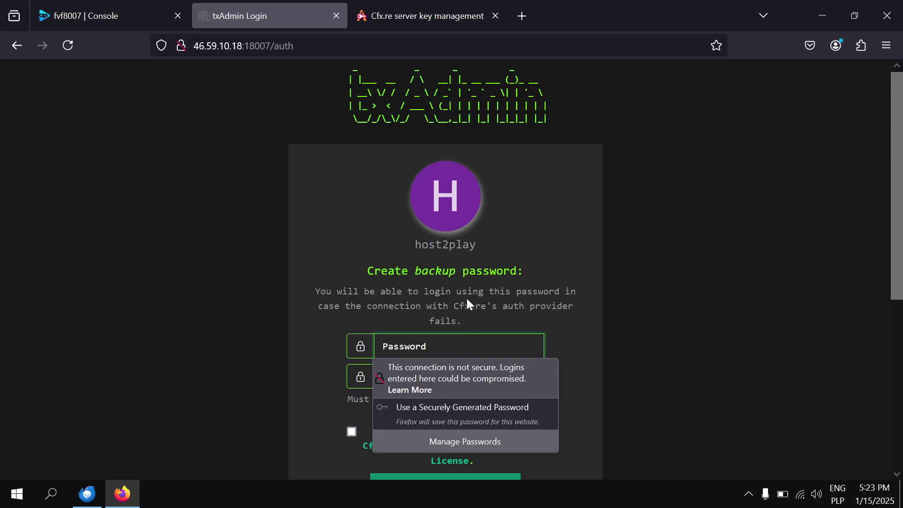
pyautogui.write('•')
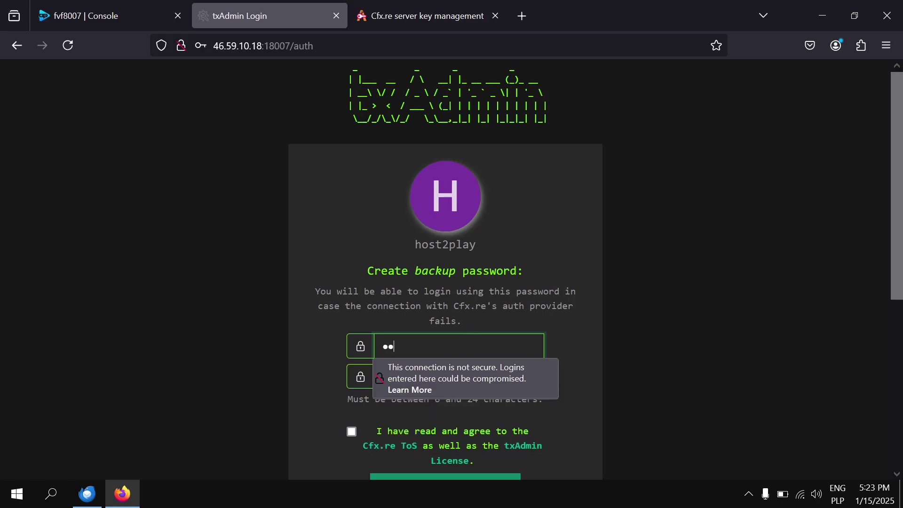
pyautogui.write('••••••••')
pyautogui.press('Tab')
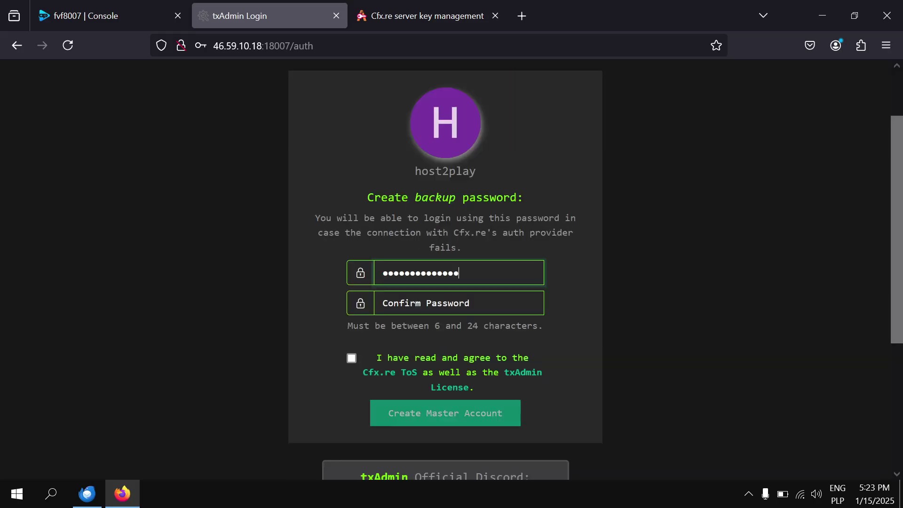
pyautogui.write('•••')
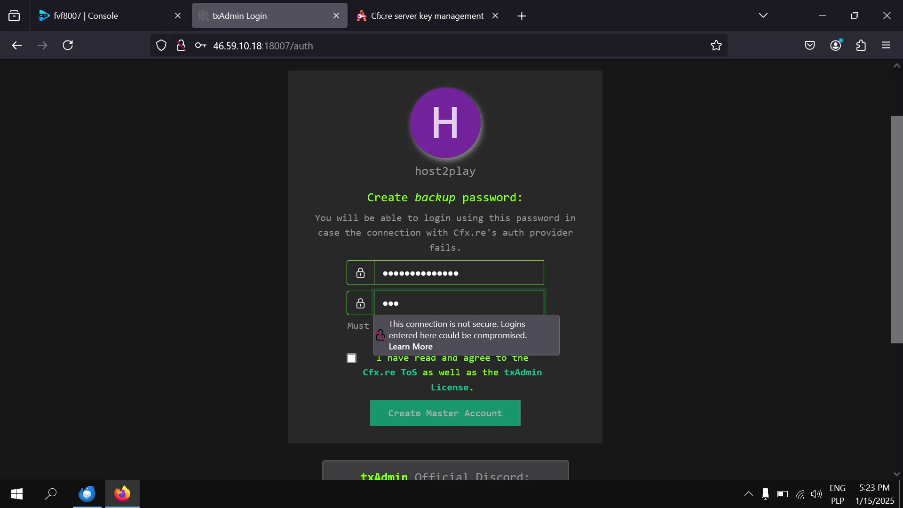
pyautogui.write('•••••••••')
pyautogui.click(348, 359)
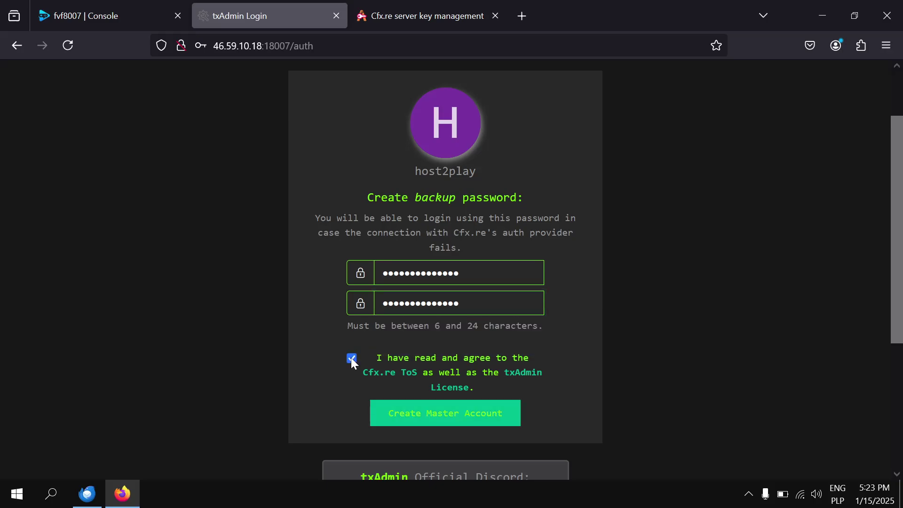
pyautogui.click(447, 423)
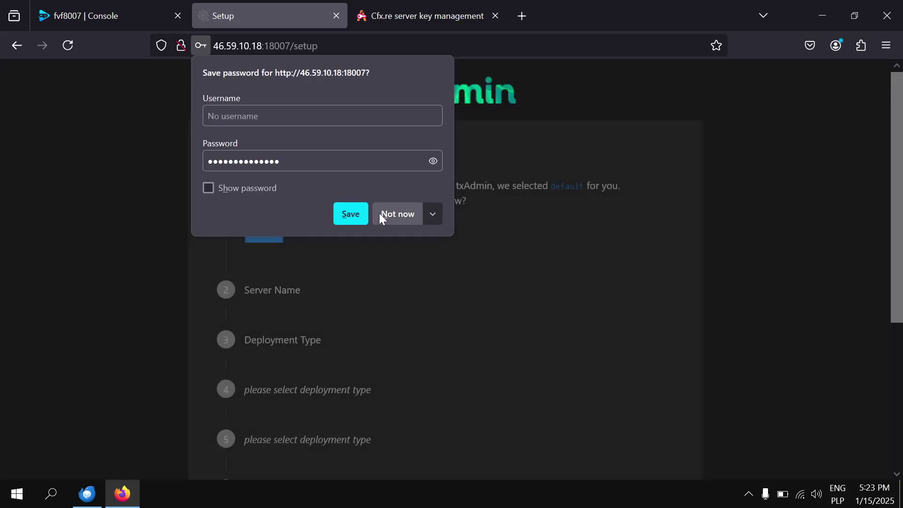
pyautogui.click(382, 216)
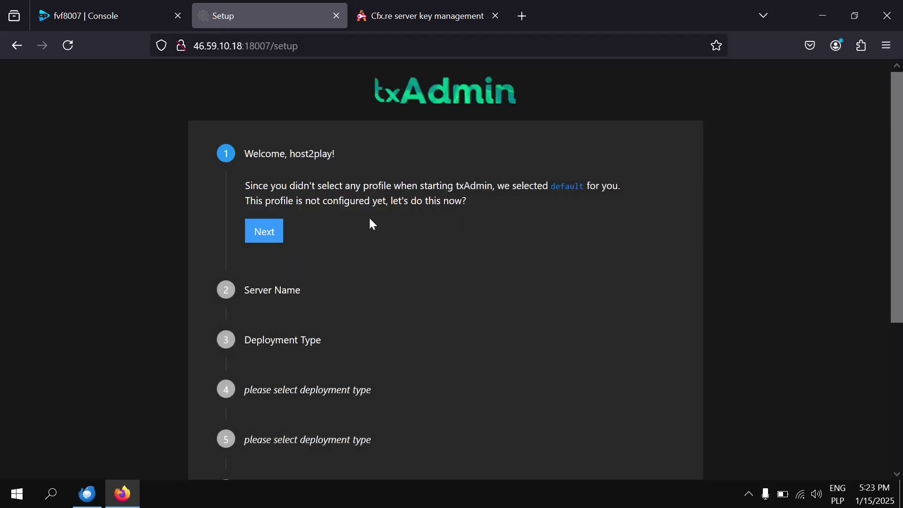
# Rename the server from change-me to 'My Test Server' in the setup wizard.
pyautogui.click(271, 228)
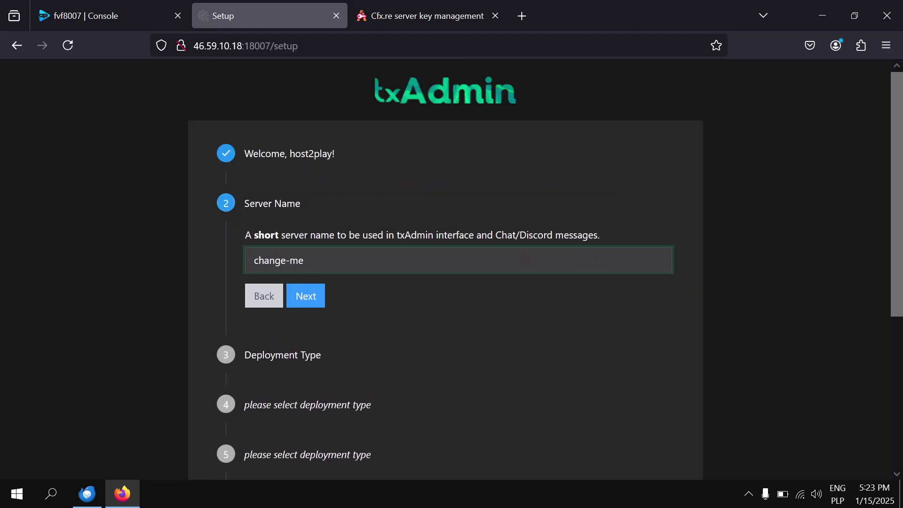
pyautogui.hotkey('ctrl', 'shift', 'Left')
pyautogui.hotkey('ctrl', 'shift', 'Left')
pyautogui.press('BackSpace')
pyautogui.write('My Test Server')
pyautogui.click(317, 296)
# Choose the CFX Default FiveM popular recipe, save the suggested data path, and open the Recipe Deployer.
pyautogui.scroll(-2, 317, 294)
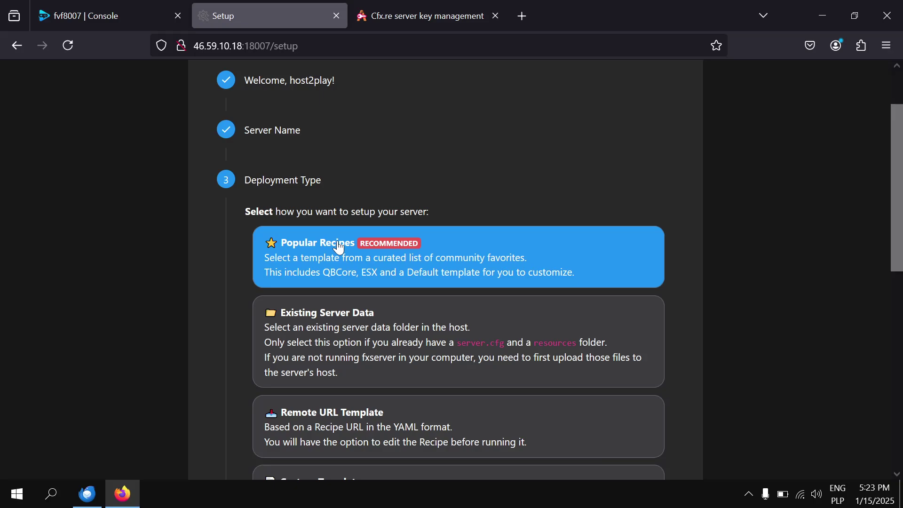
pyautogui.scroll(-4, 329, 250)
pyautogui.click(344, 114)
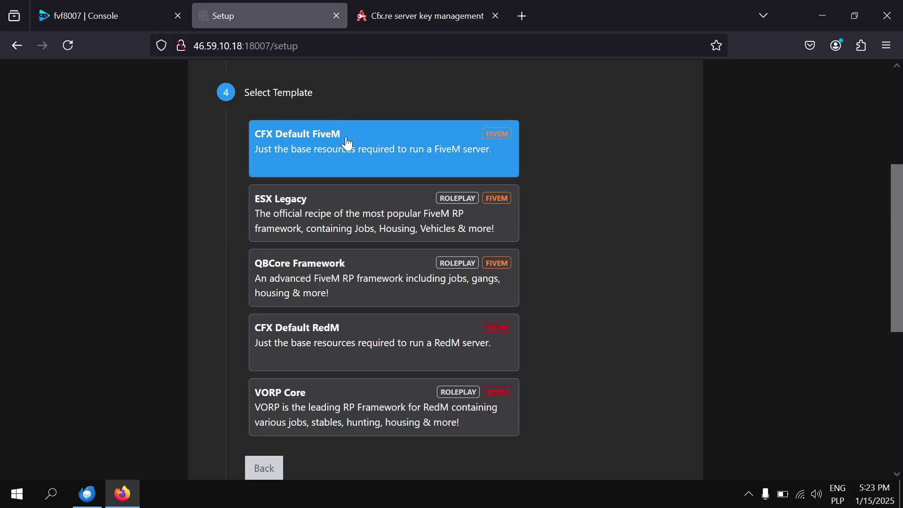
pyautogui.click(425, 137)
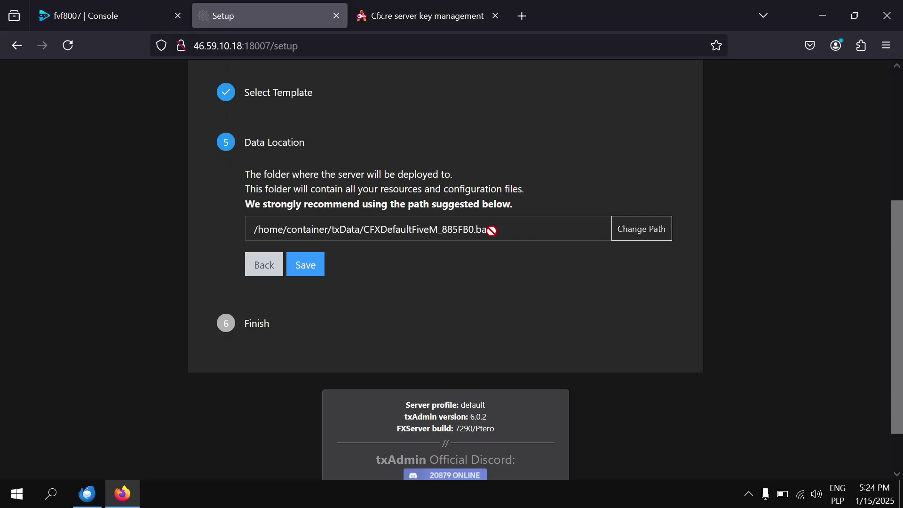
pyautogui.moveTo(497, 230); pyautogui.dragTo(227, 228)
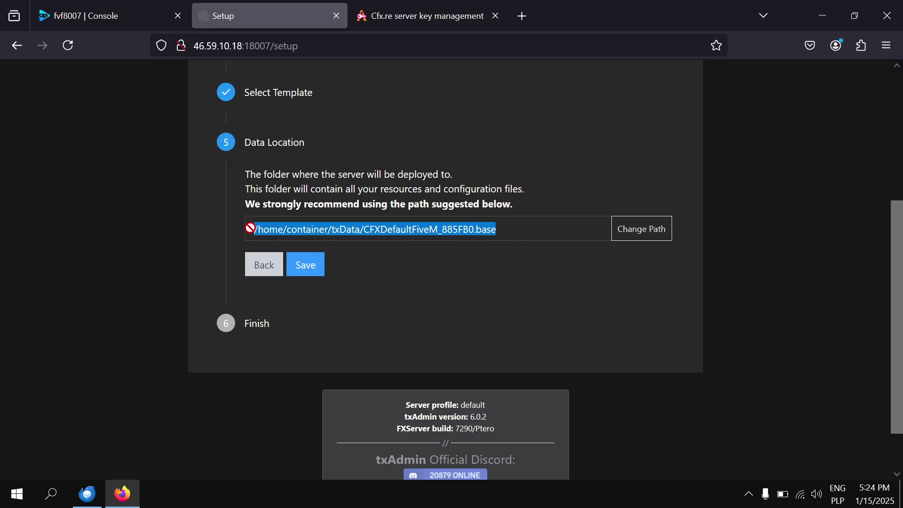
pyautogui.click(306, 266)
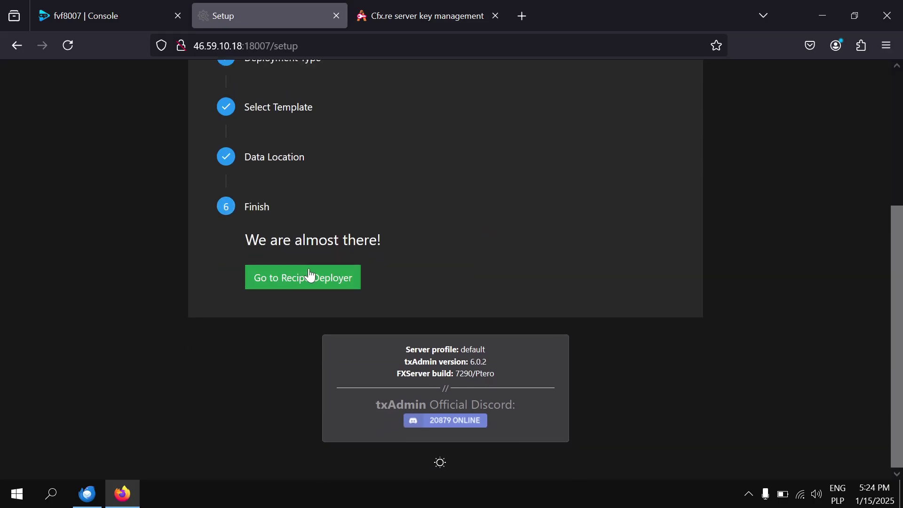
pyautogui.click(339, 283)
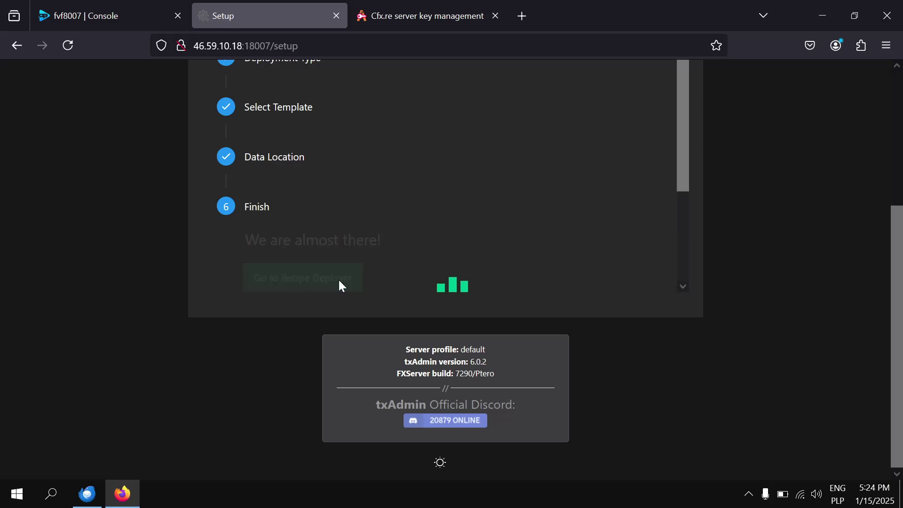
pyautogui.scroll(-3, 247, 208)
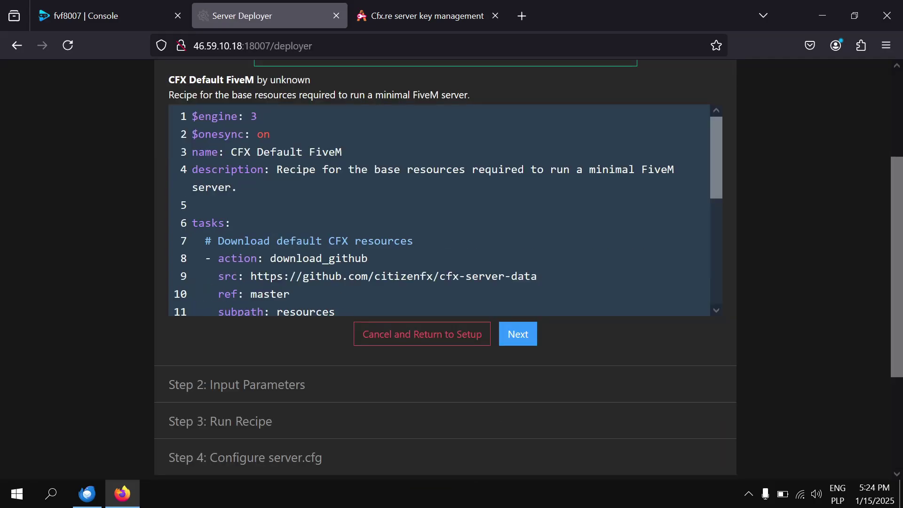
# Paste the server licence key from Keymaster into the recipe and run it until DONE.
pyautogui.click(516, 341)
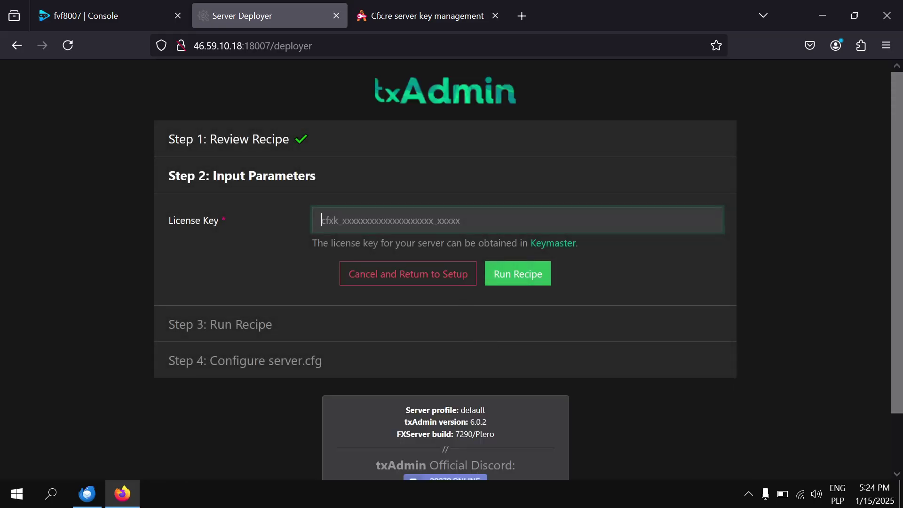
pyautogui.click(405, 10)
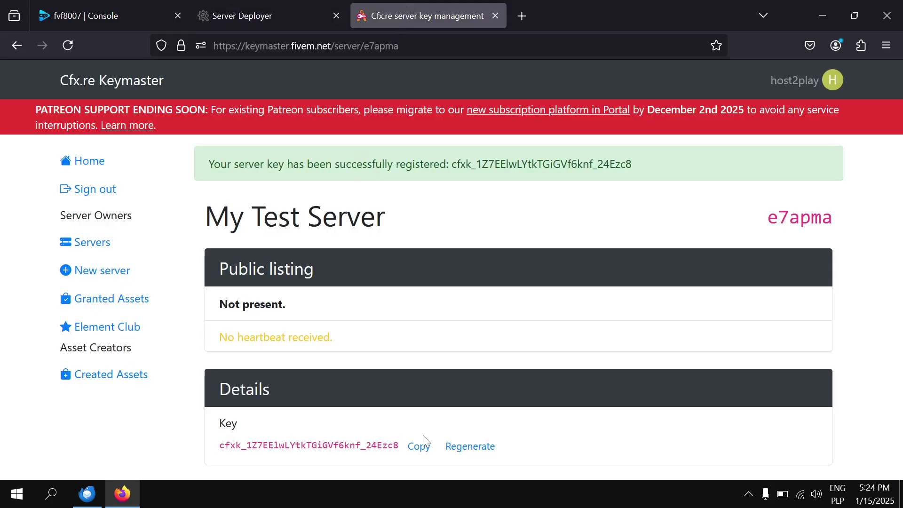
pyautogui.click(417, 447)
pyautogui.click(299, 14)
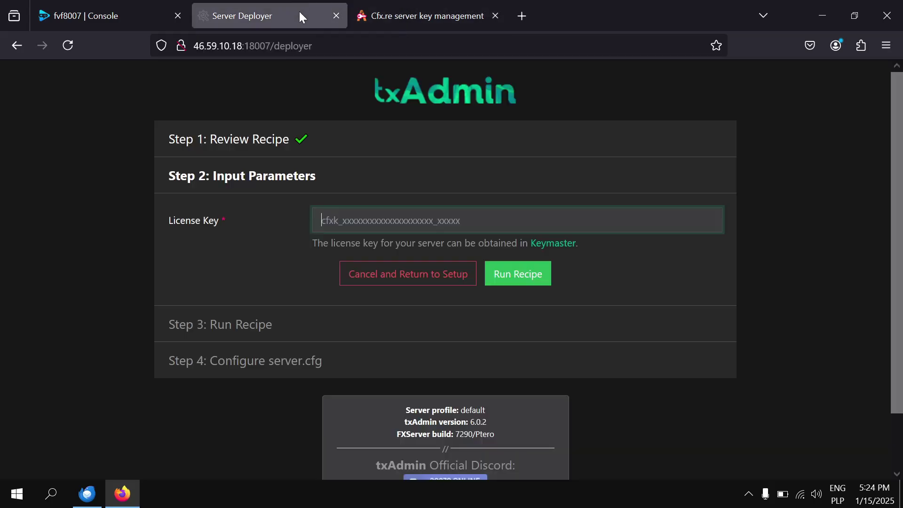
pyautogui.hotkey('ctrl', 'v')
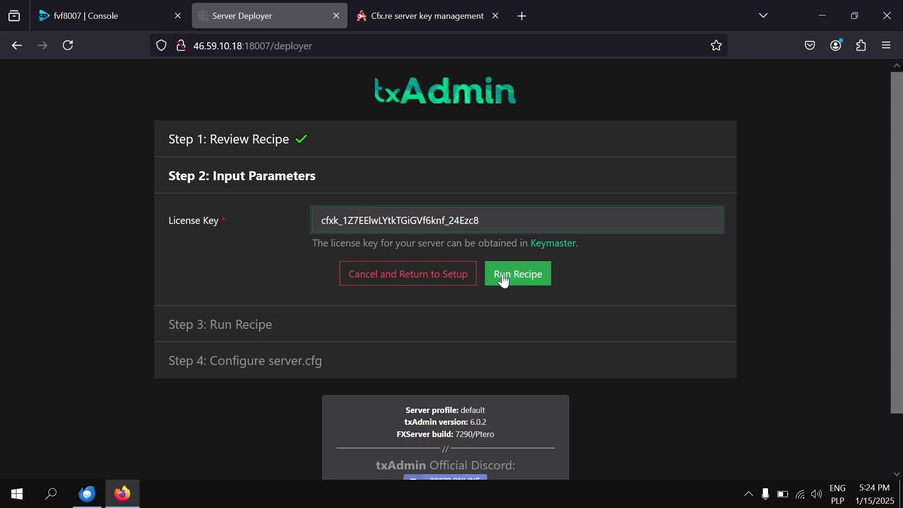
pyautogui.click(503, 281)
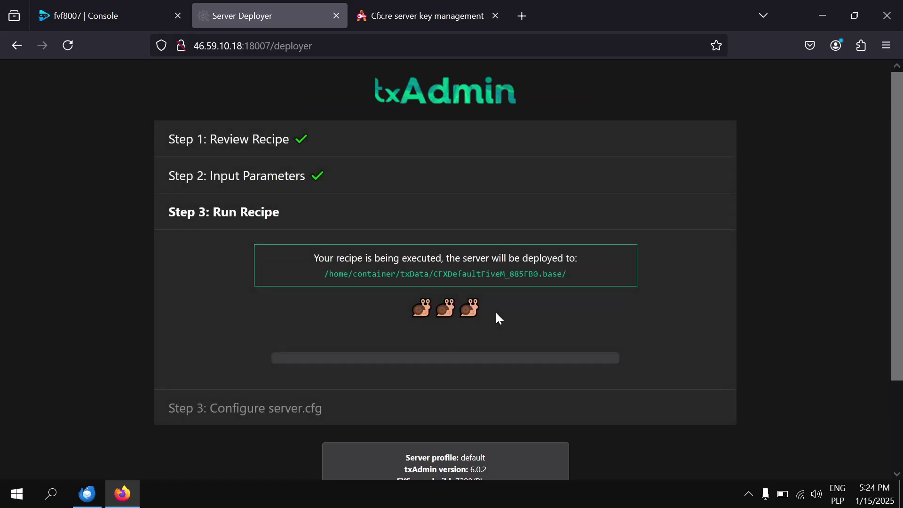
pyautogui.scroll(-3, 492, 311)
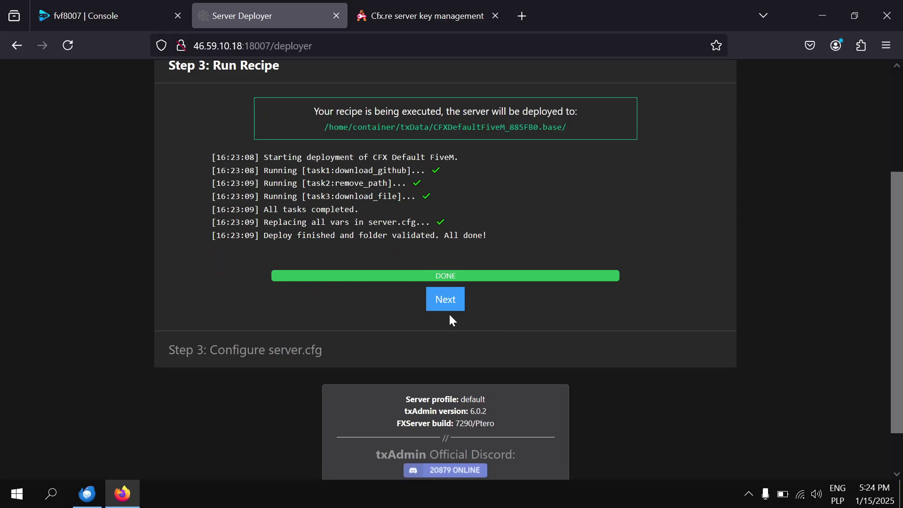
pyautogui.click(444, 300)
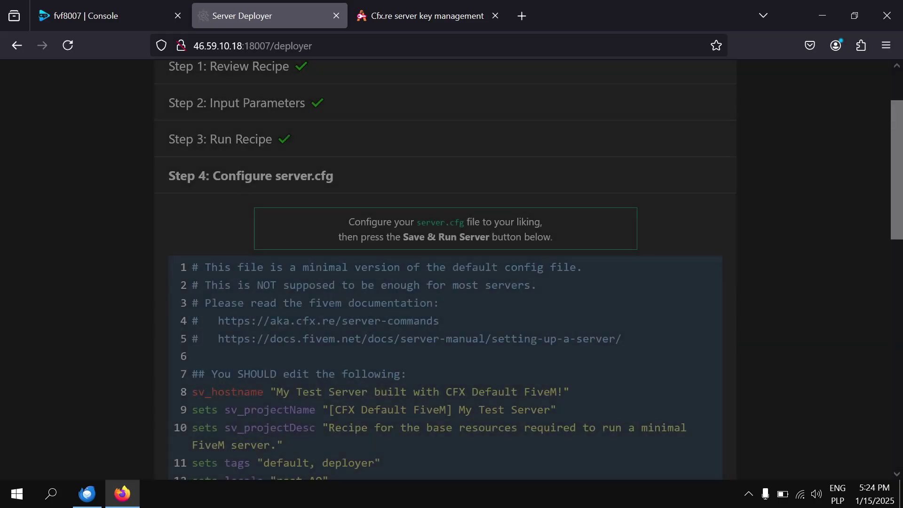
# Save the generated server.cfg and run the server, confirming Nucleus authentication in the Live Console.
pyautogui.scroll(-10, 230, 163)
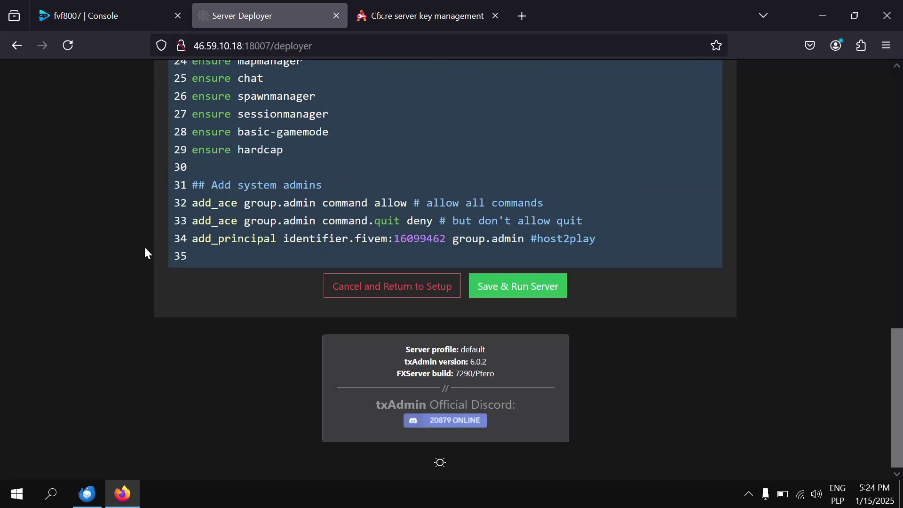
pyautogui.click(497, 293)
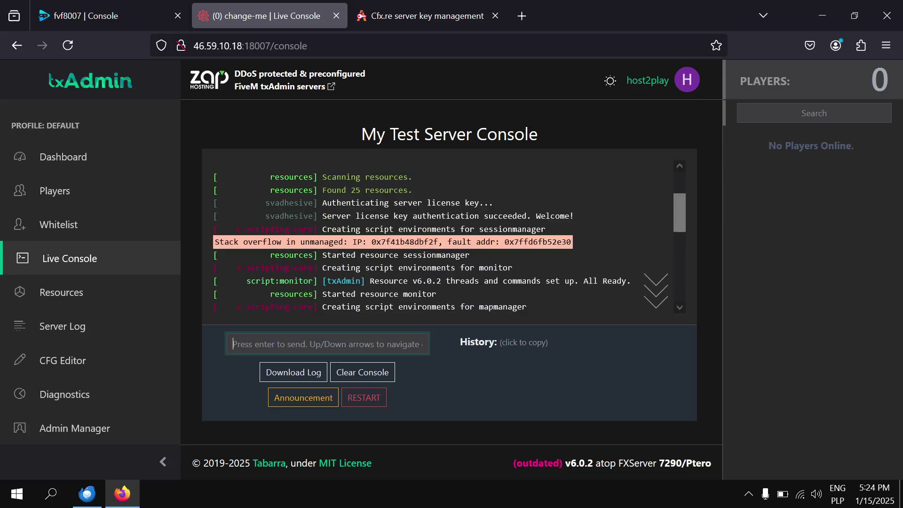
pyautogui.scroll(-5, 521, 281)
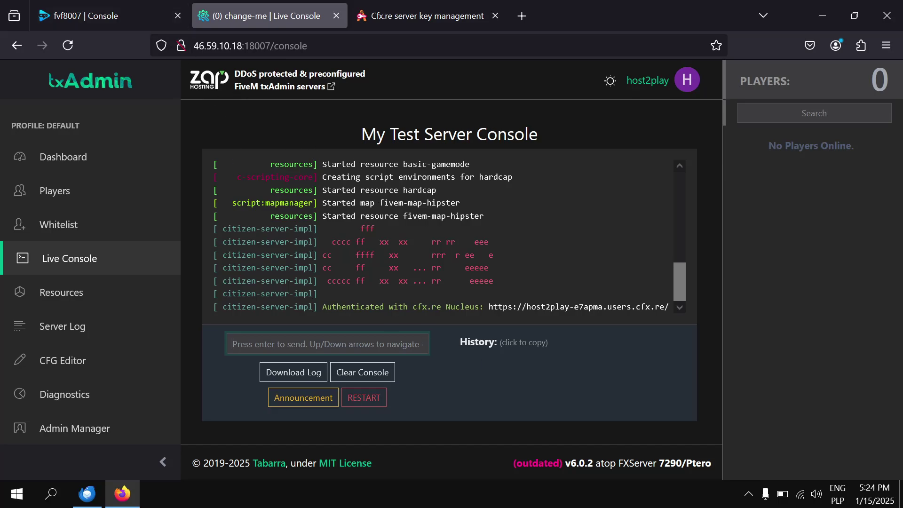
pyautogui.click(112, 7)
# Force-kill the running server with Stop, Kill and Continue, then view /home/container files.
pyautogui.scroll(-1, 713, 197)
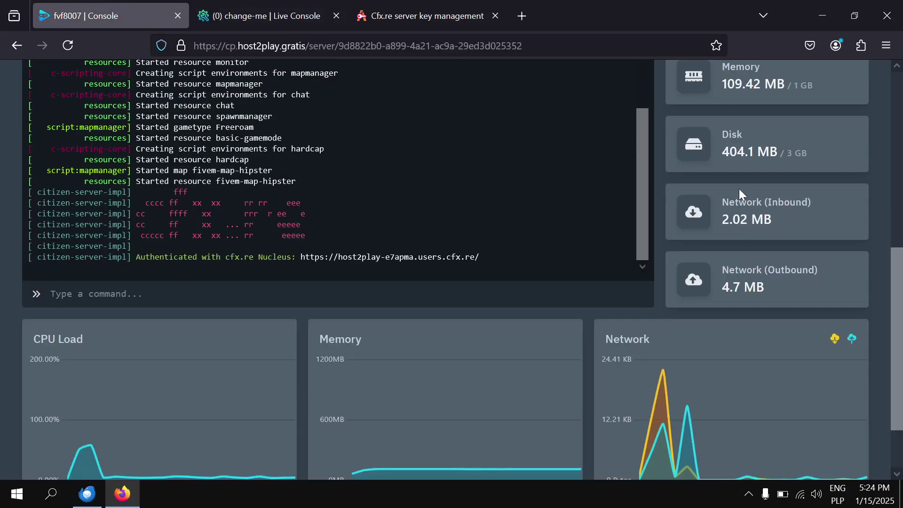
pyautogui.scroll(5, 739, 188)
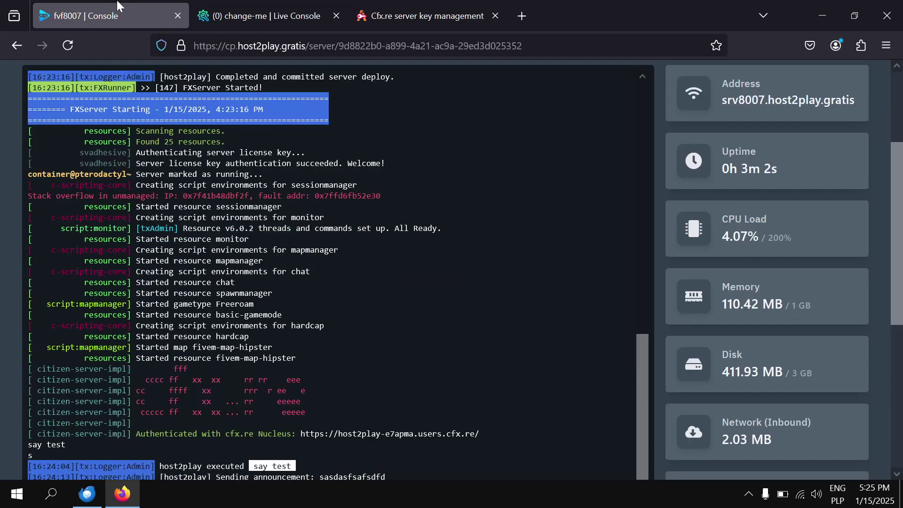
pyautogui.scroll(5, 330, 283)
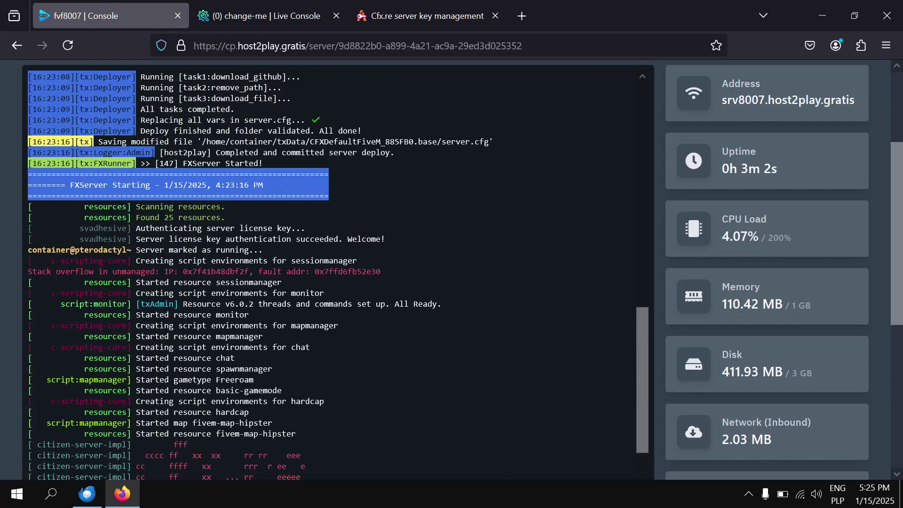
pyautogui.scroll(5, 700, 159)
pyautogui.click(817, 188)
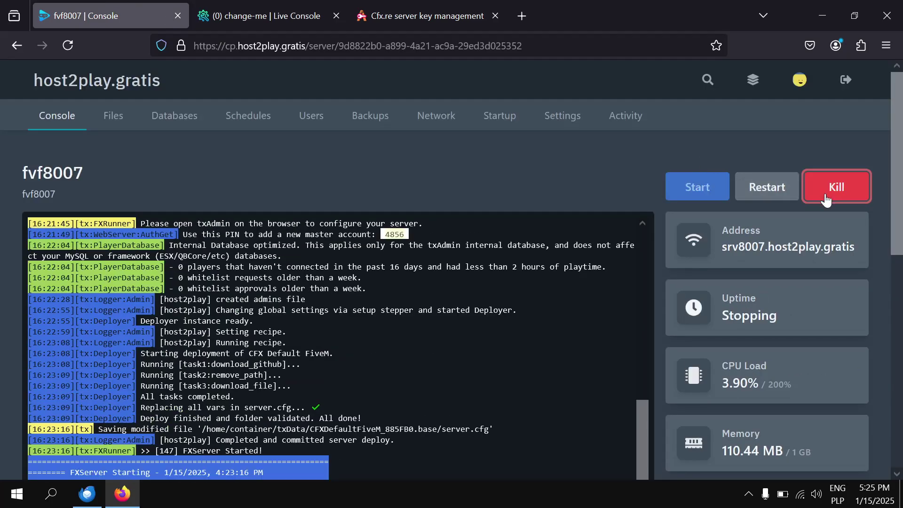
pyautogui.click(819, 193)
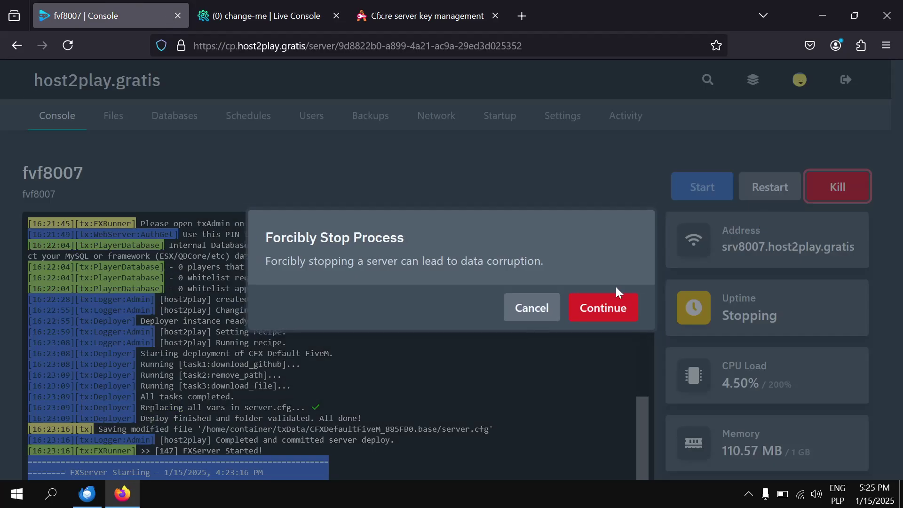
pyautogui.click(596, 314)
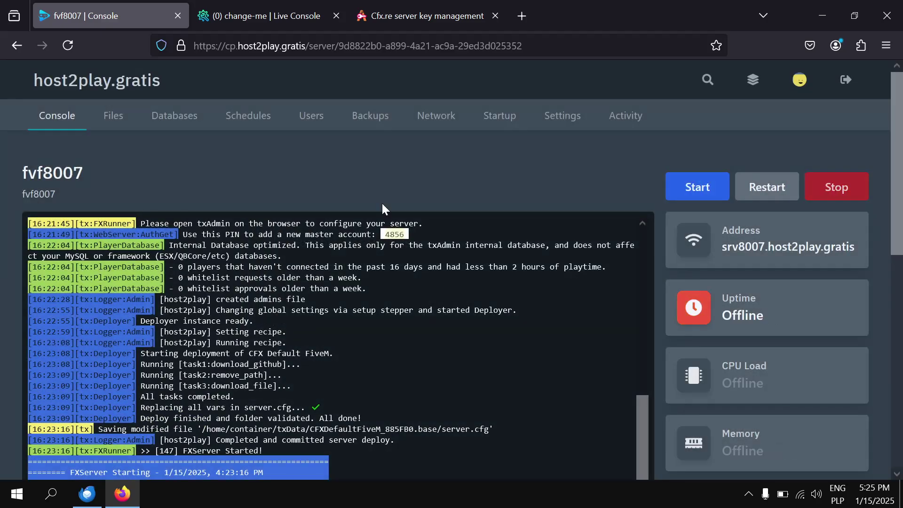
pyautogui.click(119, 116)
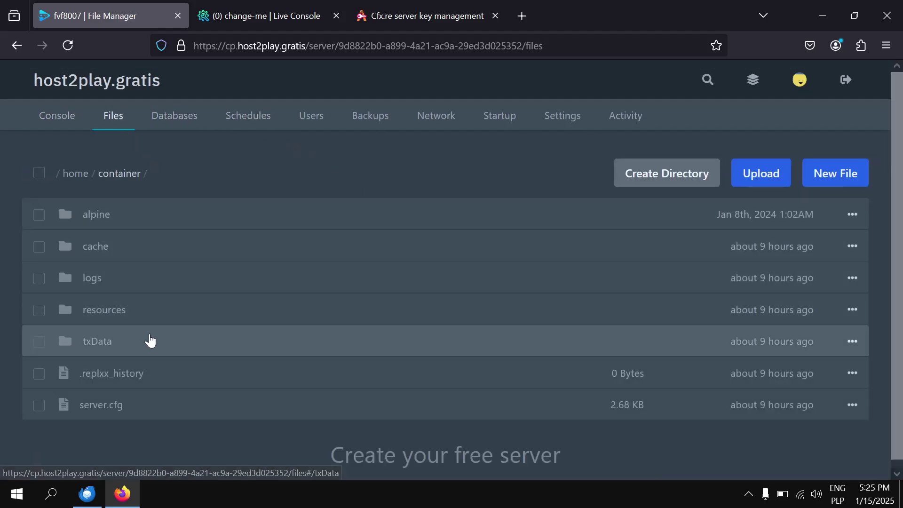
# Open server.cfg in txData > CFXDefaultFiveM_885FB0.base and look up assigned port 8007 on Network.
pyautogui.click(149, 341)
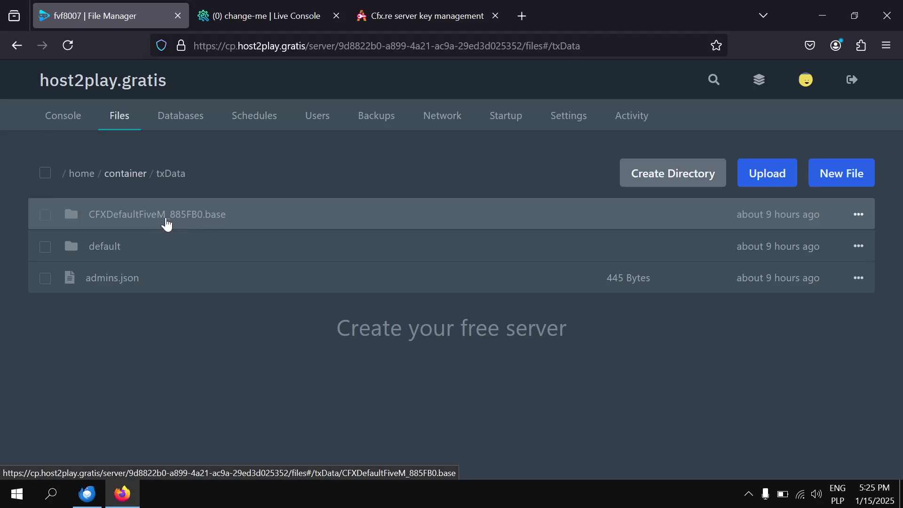
pyautogui.click(162, 226)
pyautogui.click(128, 313)
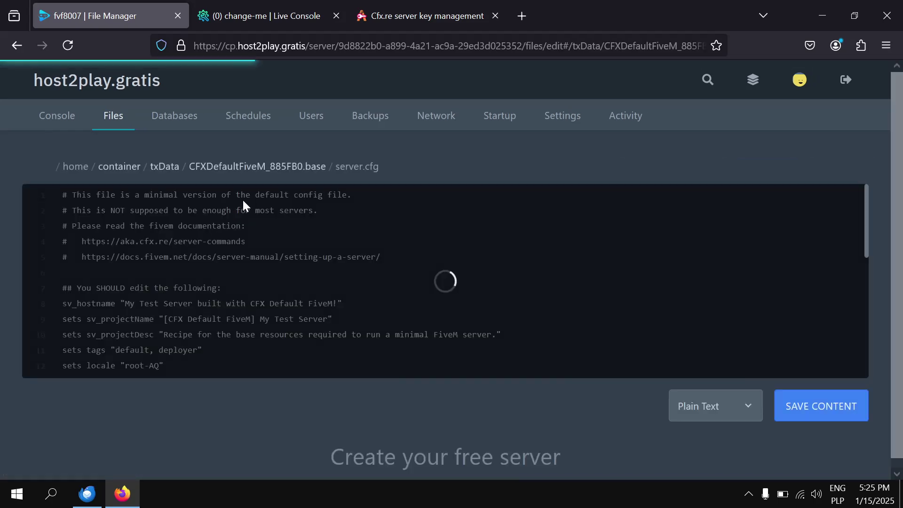
pyautogui.scroll(-1, 433, 117)
pyautogui.scroll(-3, 445, 271)
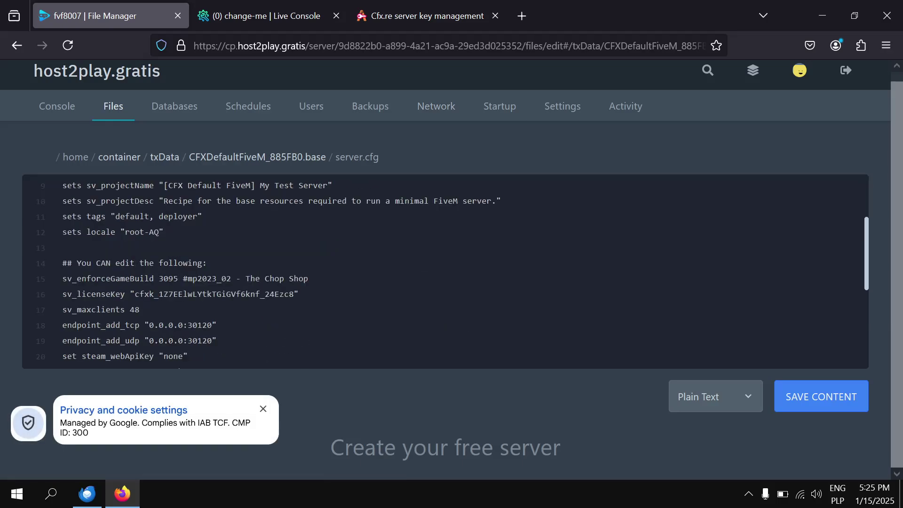
pyautogui.moveTo(217, 340); pyautogui.dragTo(52, 327)
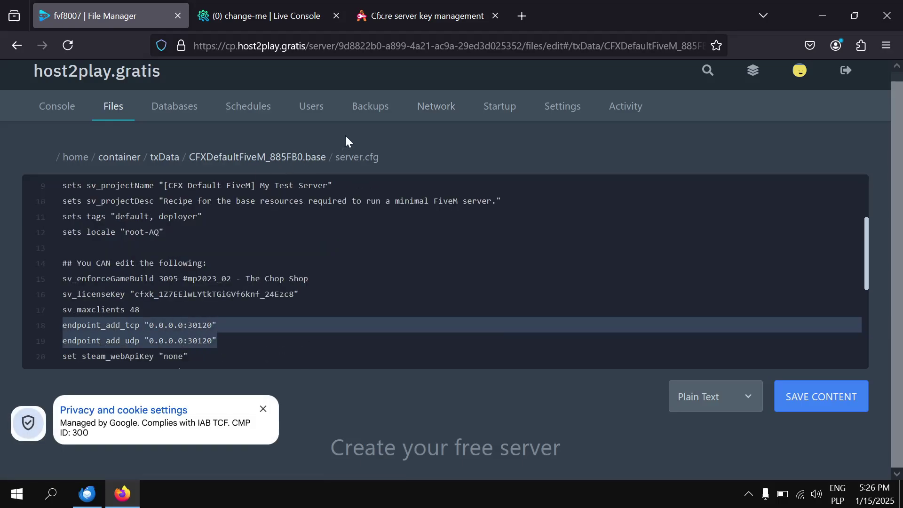
pyautogui.middleClick(435, 113)
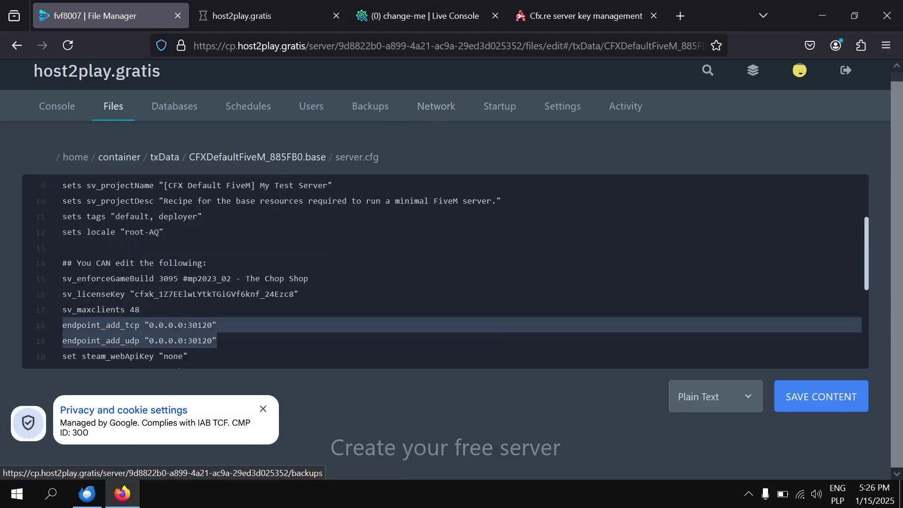
pyautogui.click(266, 3)
pyautogui.moveTo(228, 188); pyautogui.dragTo(235, 187)
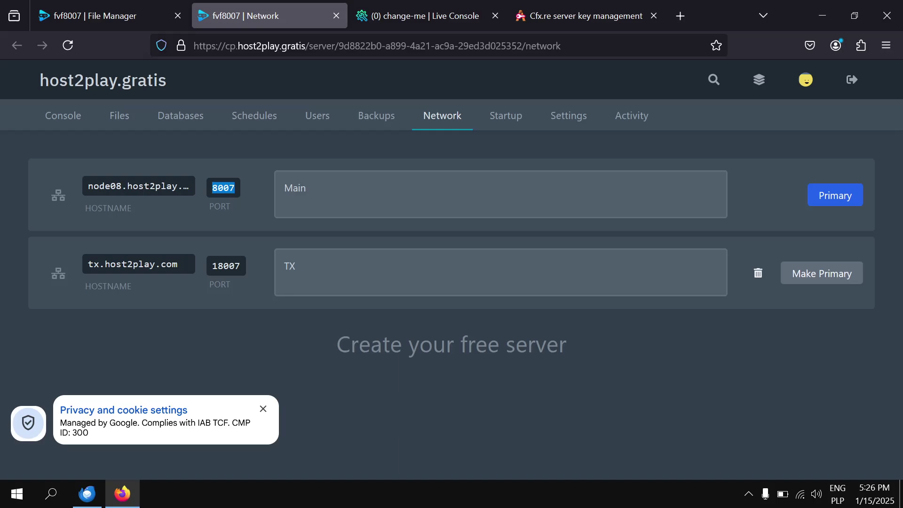
pyautogui.click(129, 7)
# Replace port 30120 with 8007 on endpoint lines 18–19 and save server.cfg.
pyautogui.moveTo(217, 340); pyautogui.dragTo(47, 329)
pyautogui.click(212, 324)
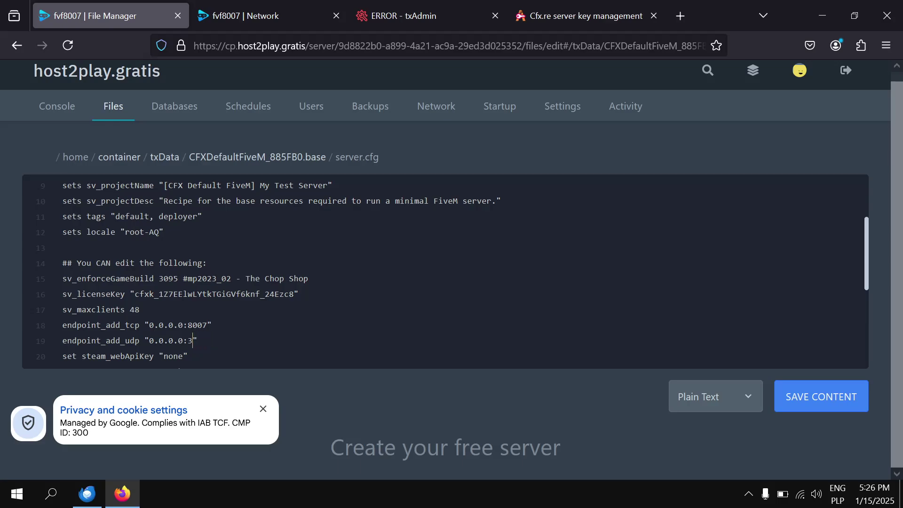
pyautogui.write('8007')
pyautogui.click(806, 403)
pyautogui.click(72, 104)
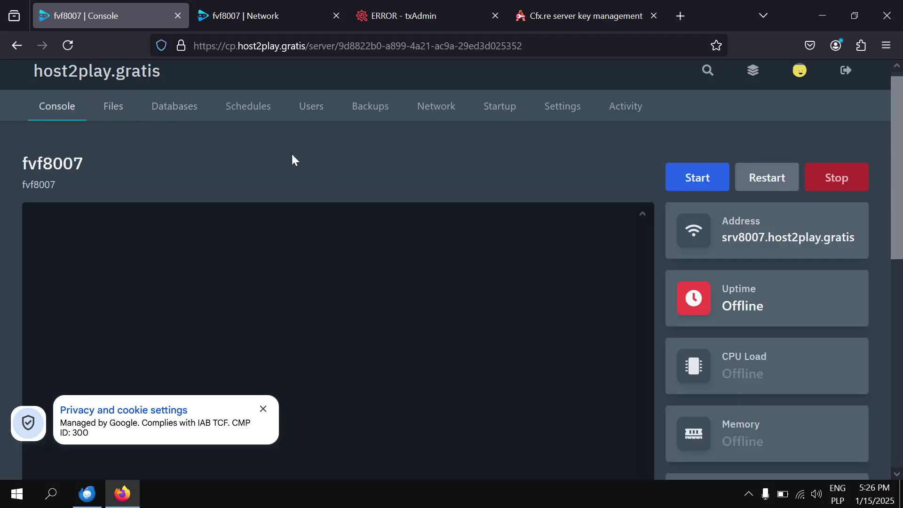
# Start the fvf8007 server with the new config and check the txAdmin live console.
pyautogui.click(696, 177)
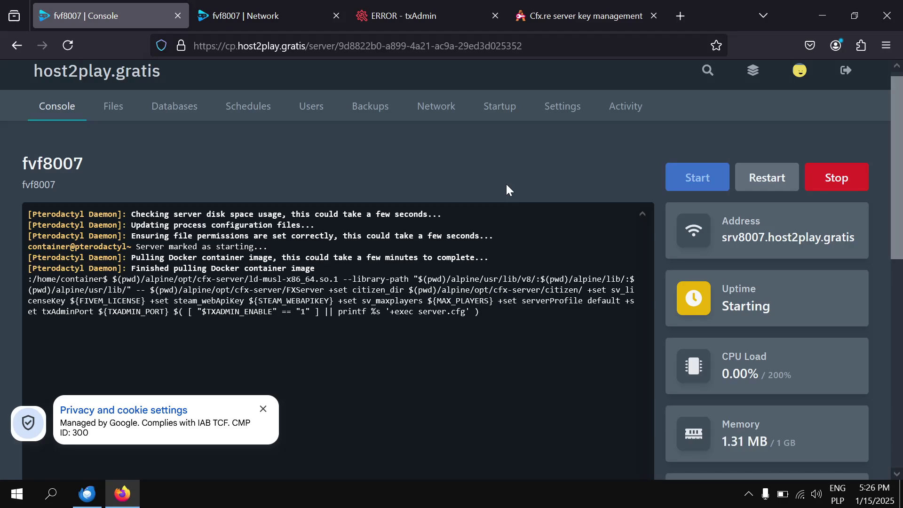
pyautogui.click(438, 15)
pyautogui.click(42, 6)
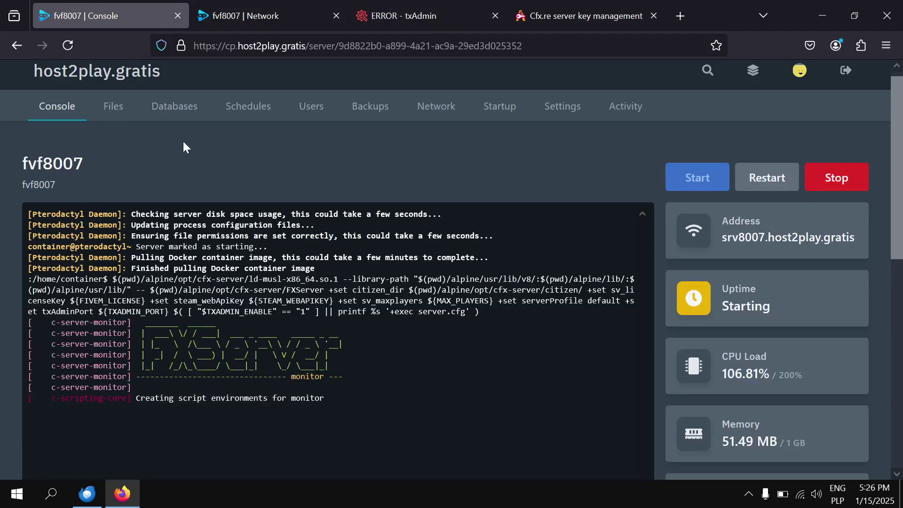
# Confirm the server is running and copy its address srv8007.host2play.gratis.
pyautogui.scroll(-2, 184, 144)
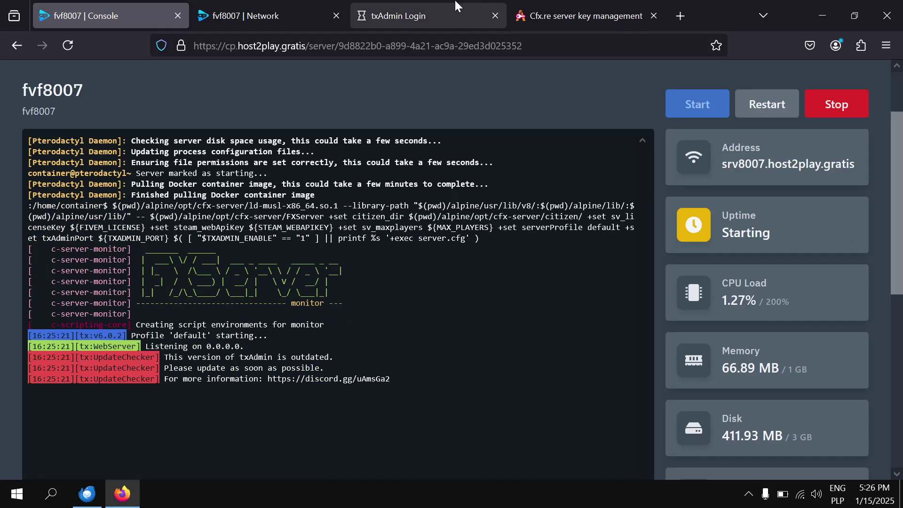
pyautogui.scroll(2, 777, 244)
pyautogui.click(777, 241)
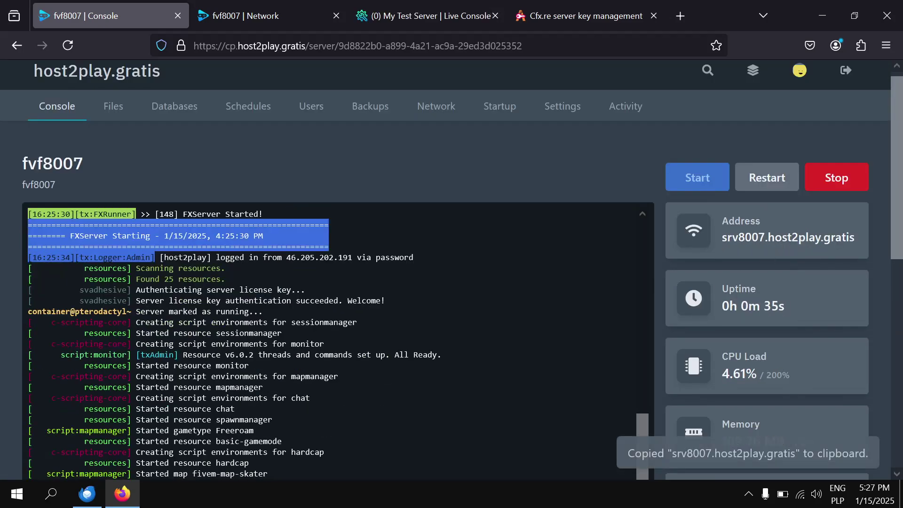
pyautogui.scroll(-6, 777, 241)
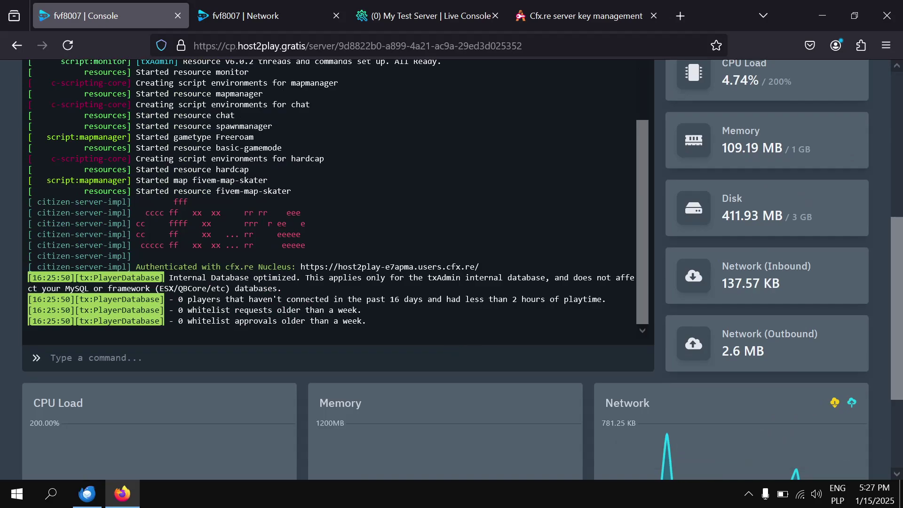